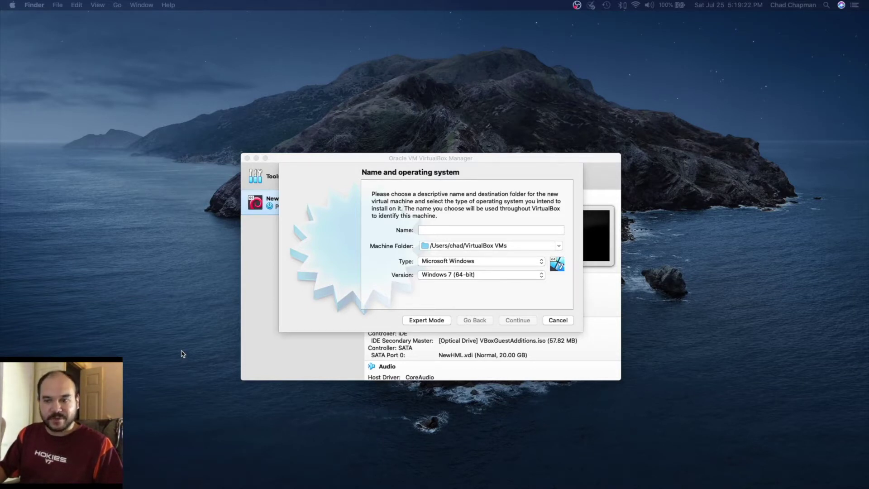
Switch to the full-screen Safari space showing the Hannah Montana Linux home page.
key("super+Tab")
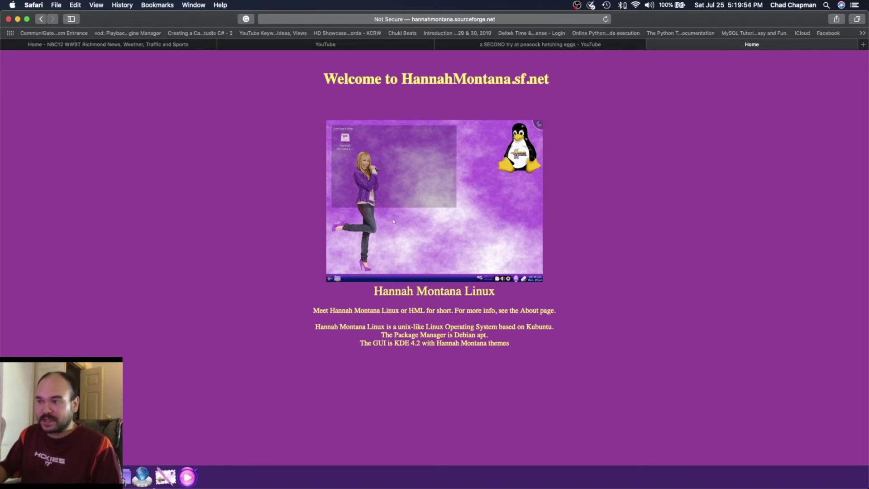
Browse the Downloads and Links pages, visit the Ubuntu and Miley Cyrus sites, then open the FAQ.
left_click(394, 222)
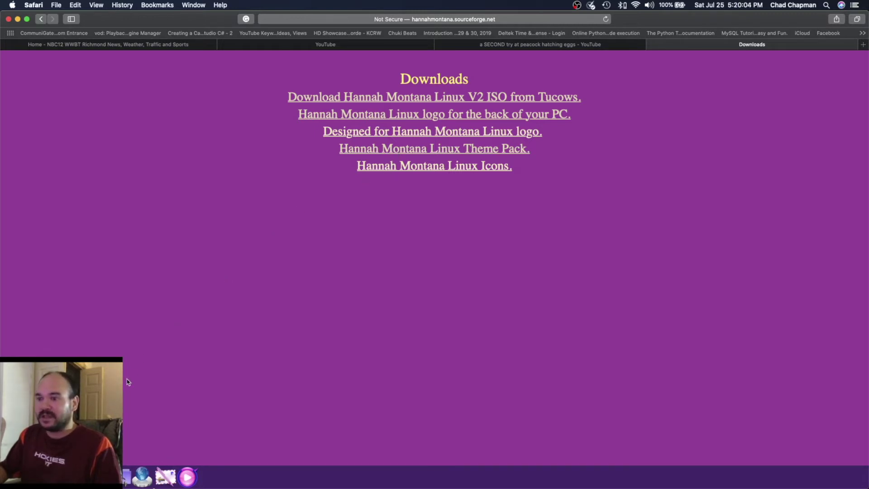
key("super+bracketleft")
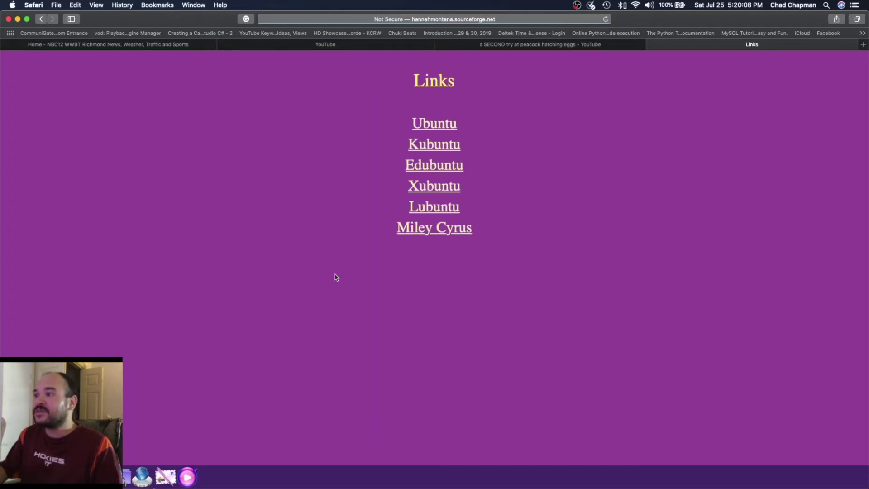
left_click(442, 125)
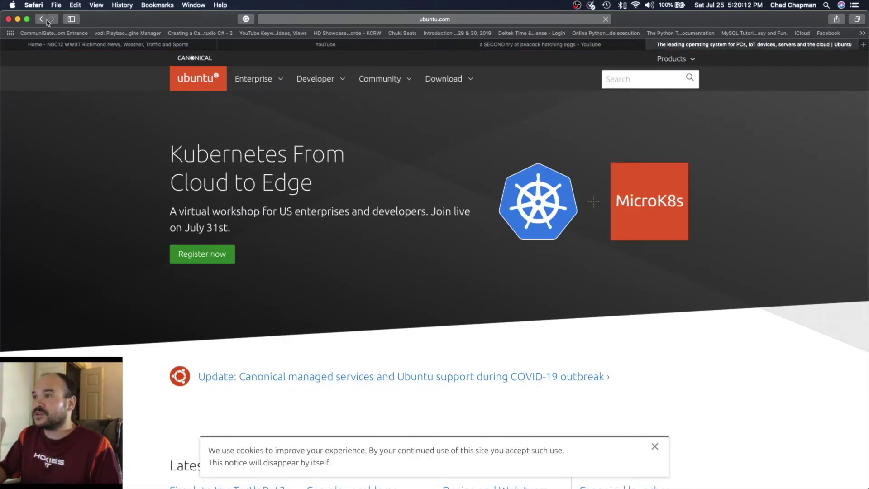
left_click(40, 19)
left_click(422, 230)
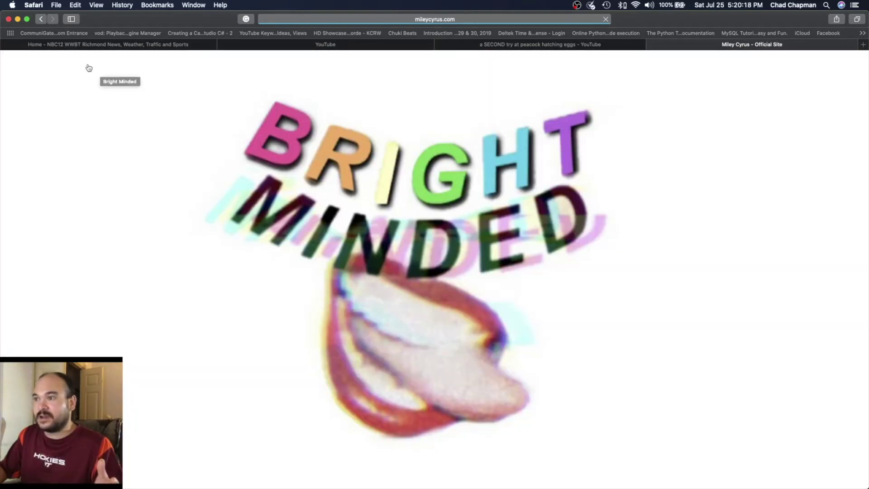
left_click(40, 19)
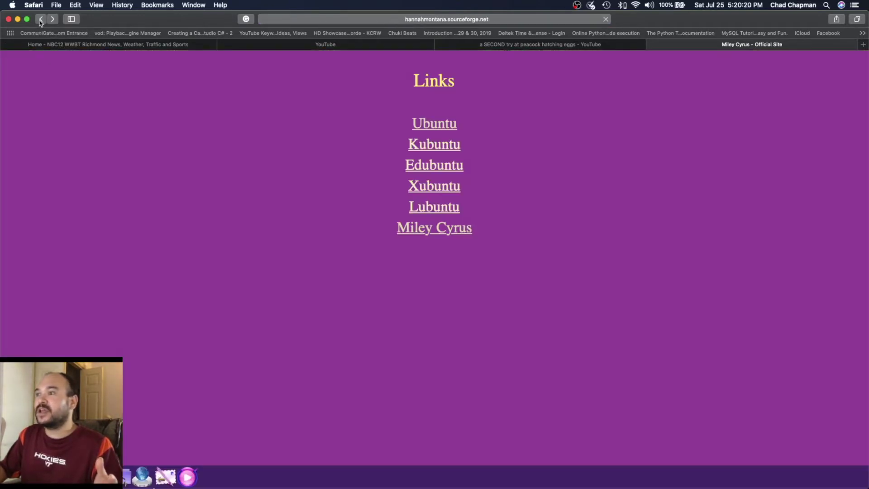
key("super+bracketleft")
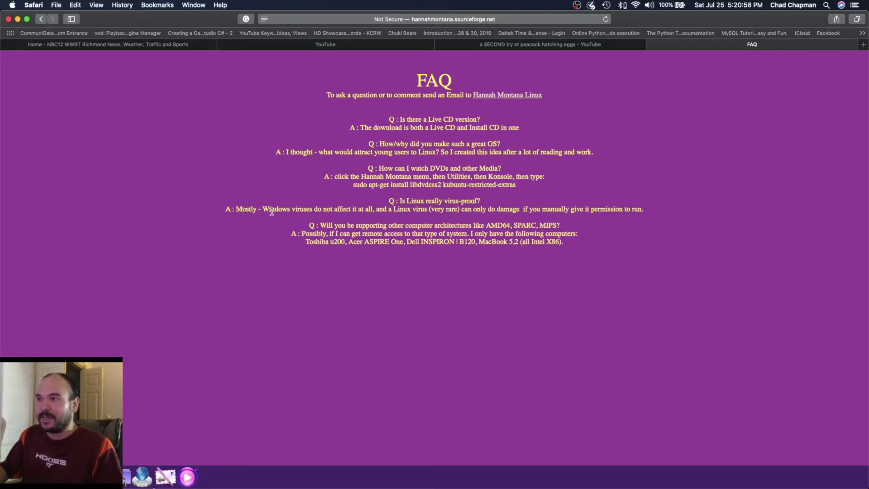
Highlight the virus-proof answer and the AMD64 architectures question, then clear the selection.
left_click_drag(263, 209, 635, 211)
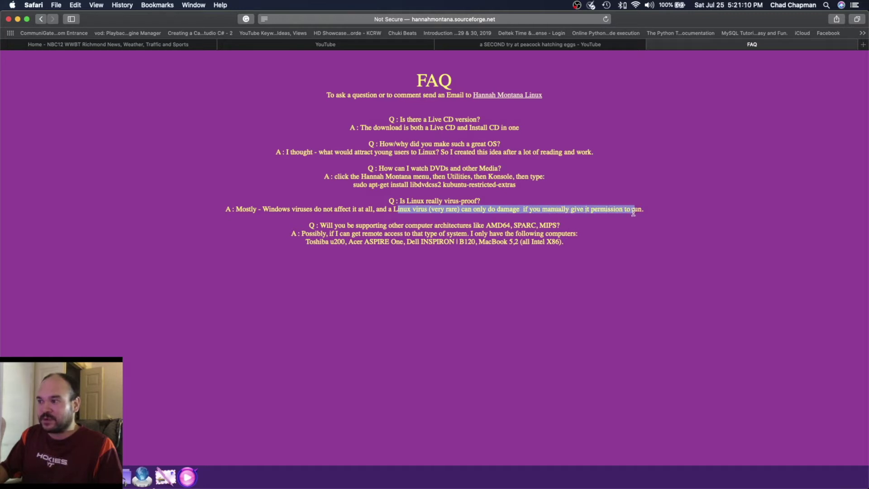
left_click(234, 310)
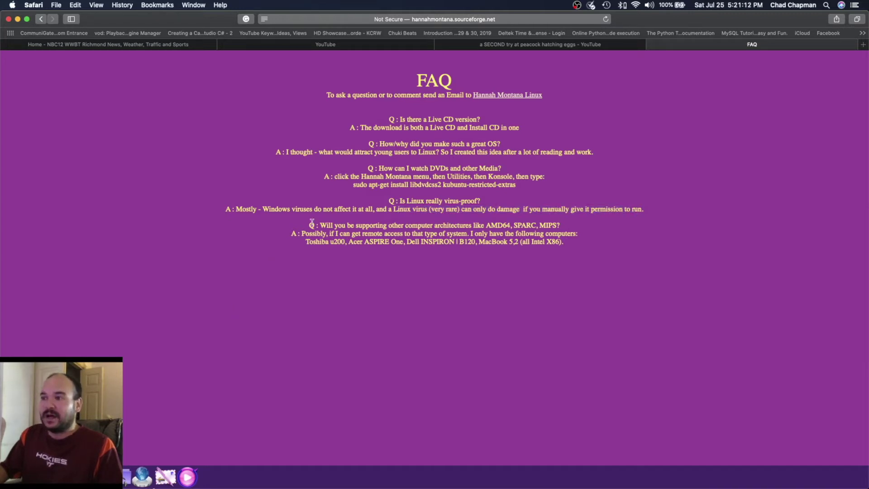
left_click_drag(323, 225, 516, 235)
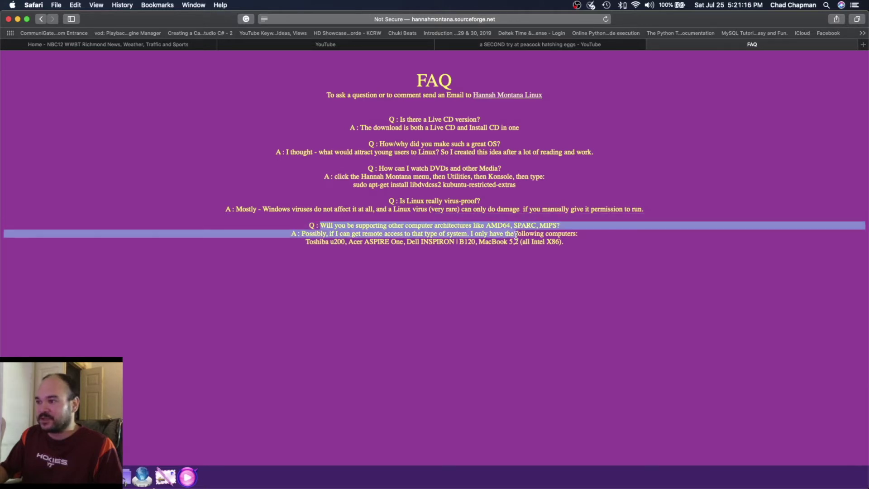
left_click_drag(517, 235, 526, 226)
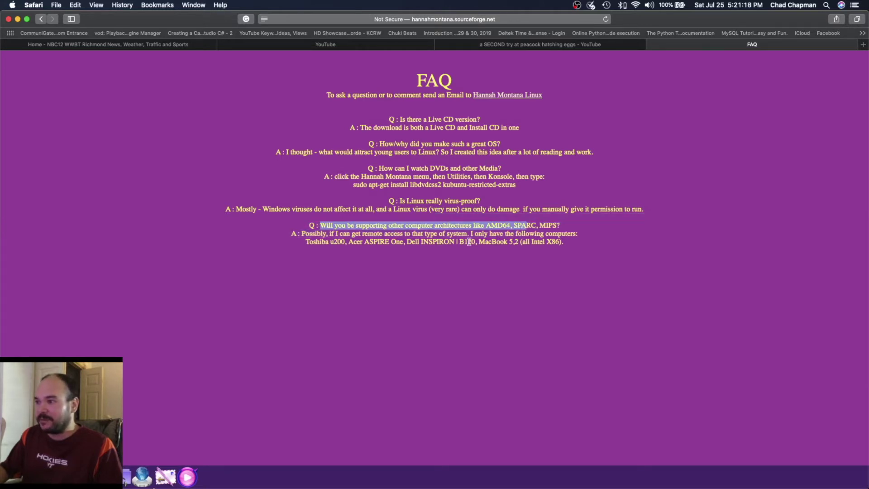
left_click(347, 283)
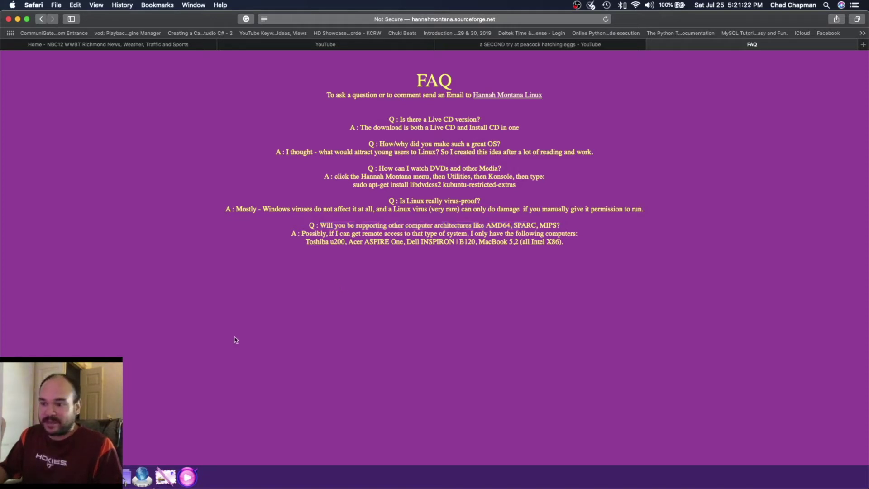
Scroll through the site's Screenshots page and then the Song lyrics page.
key("super+bracketleft")
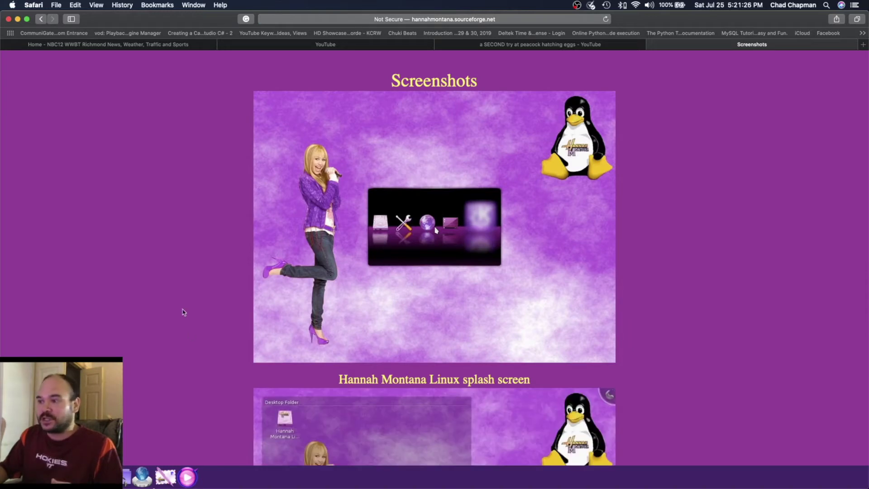
scroll(174, 304, "down", 3)
scroll(175, 304, "down", 10)
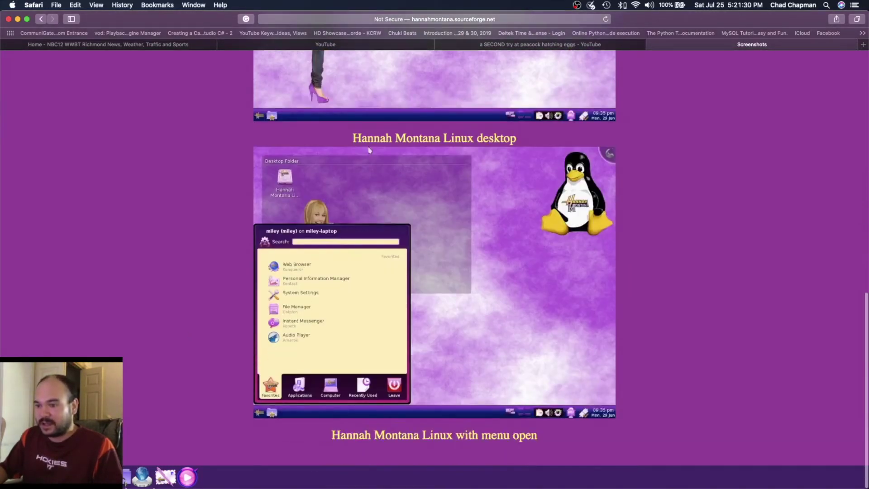
key("super+bracketleft")
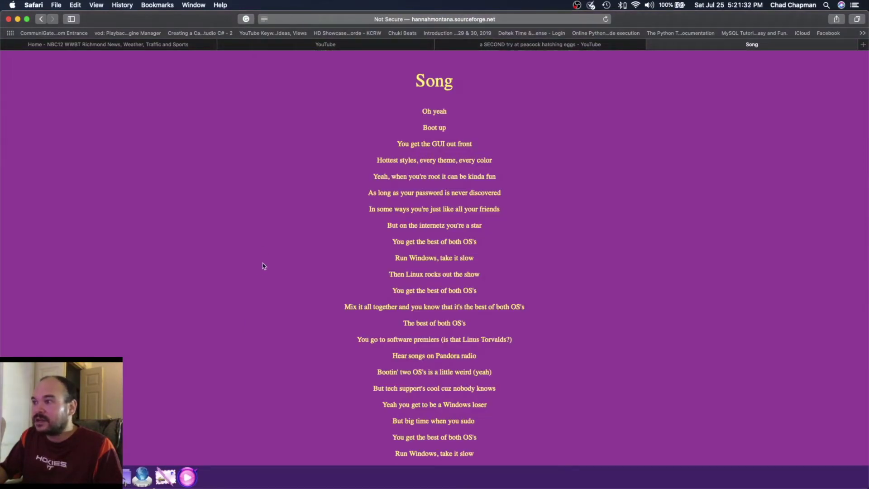
scroll(309, 263, "down", 4)
scroll(309, 263, "down", 8)
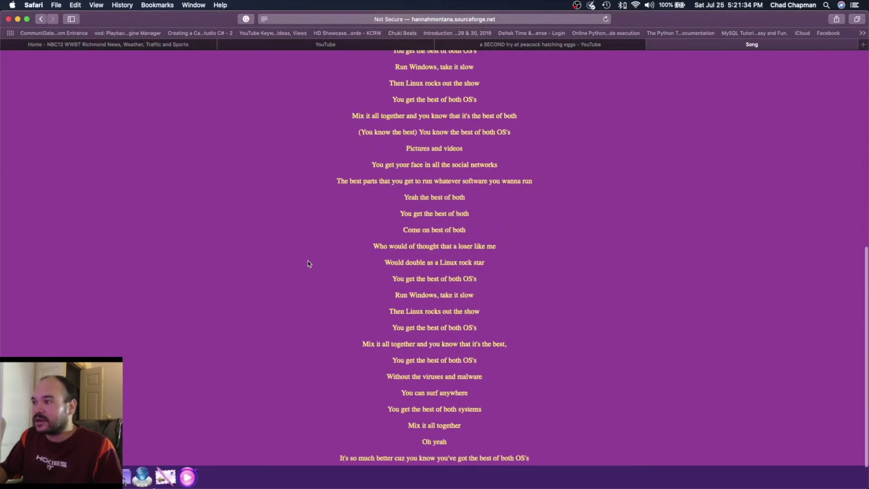
scroll(309, 263, "up", 12)
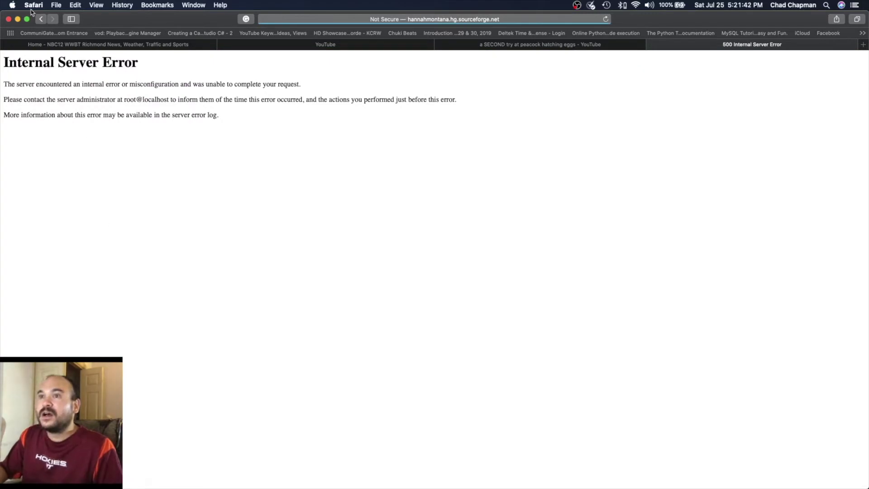
Back out of the server error and Contact pages, open Downloads, then switch to VirtualBox.
left_click(41, 19)
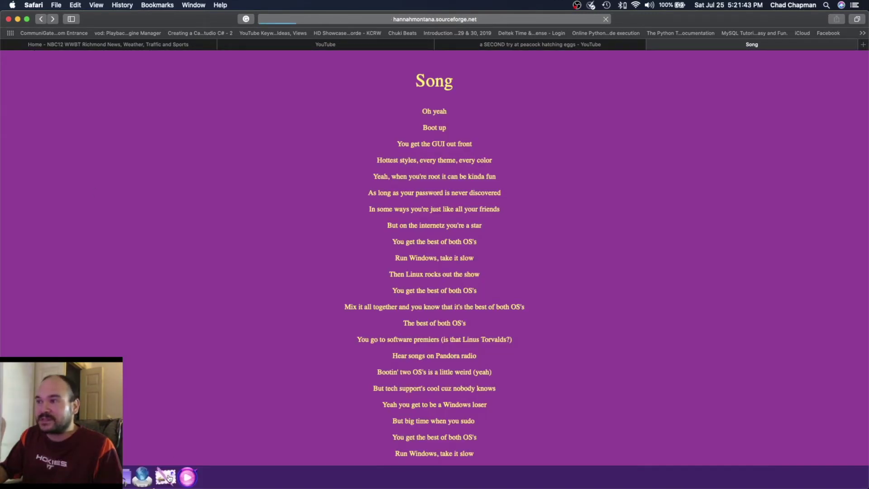
left_click(45, 21)
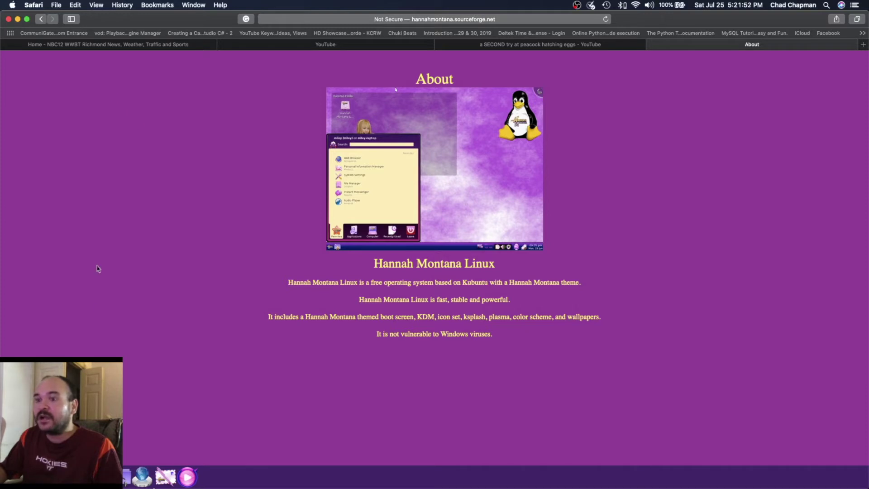
left_click(395, 89)
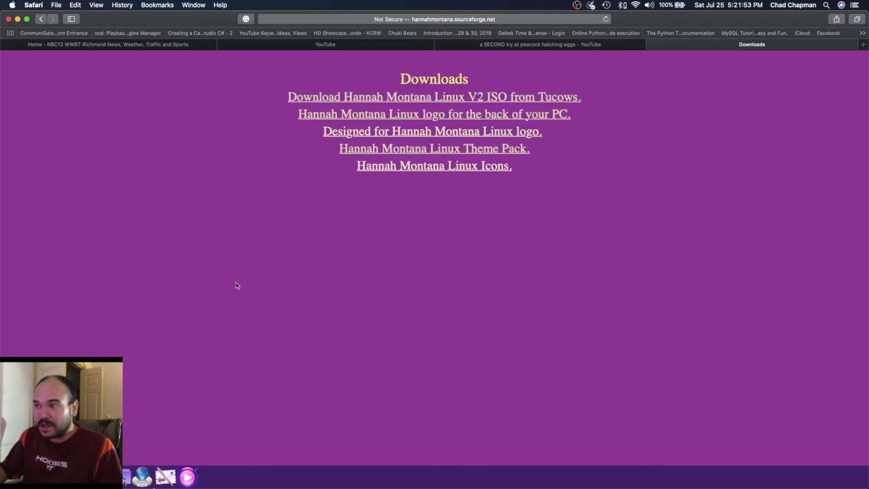
key("ctrl+Right")
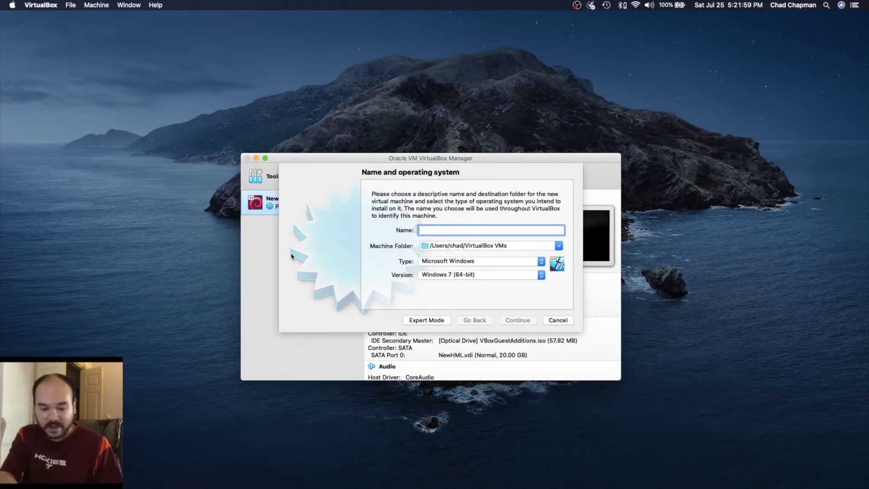
Name the new machine HML with type Linux and version Debian (32-bit).
type("HM")
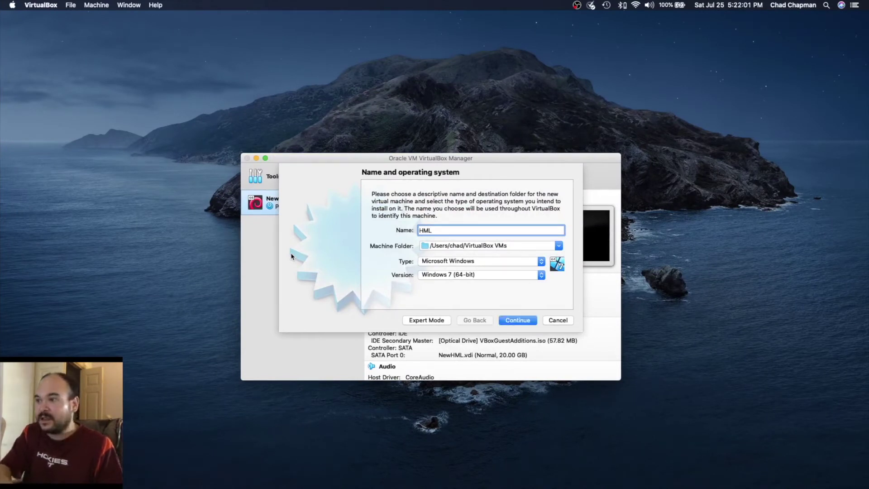
type("L")
left_click(541, 263)
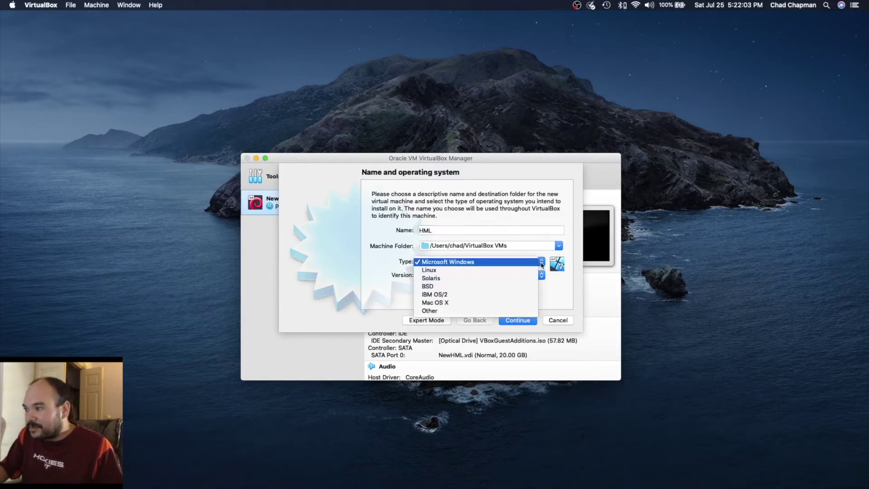
left_click(535, 271)
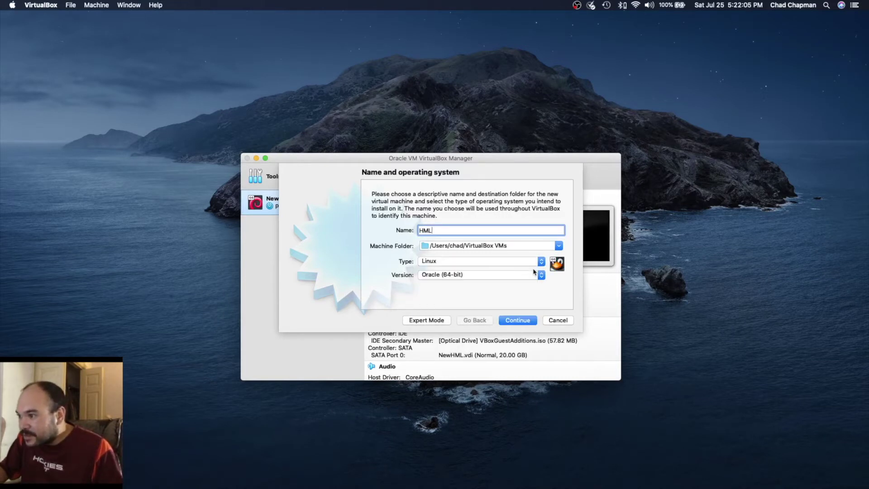
left_click(541, 276)
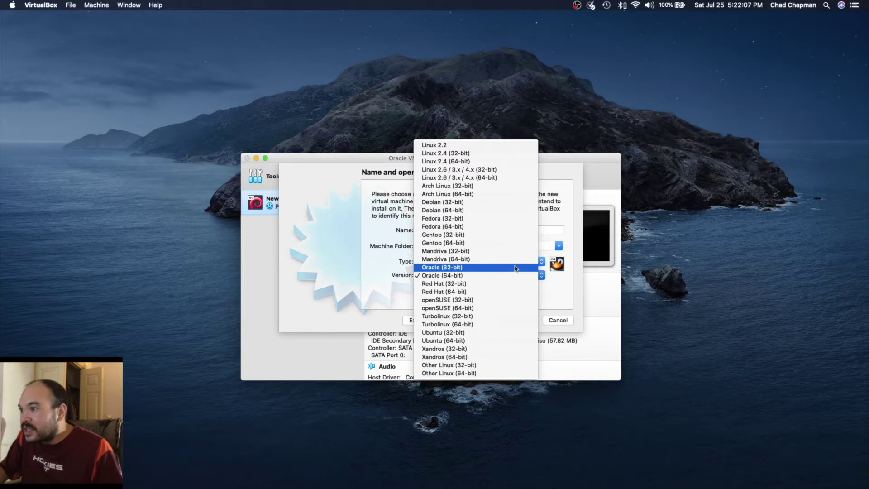
left_click(465, 203)
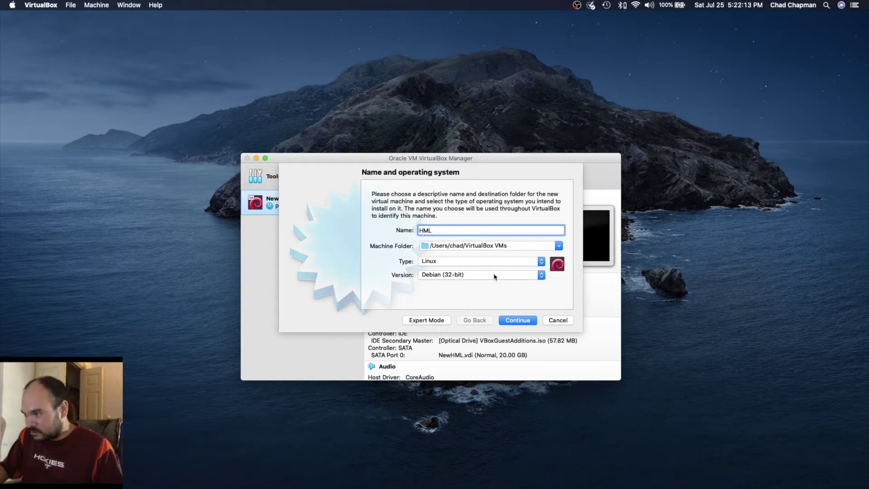
Advance to the memory step and set memory to 2048 MB.
left_click(517, 320)
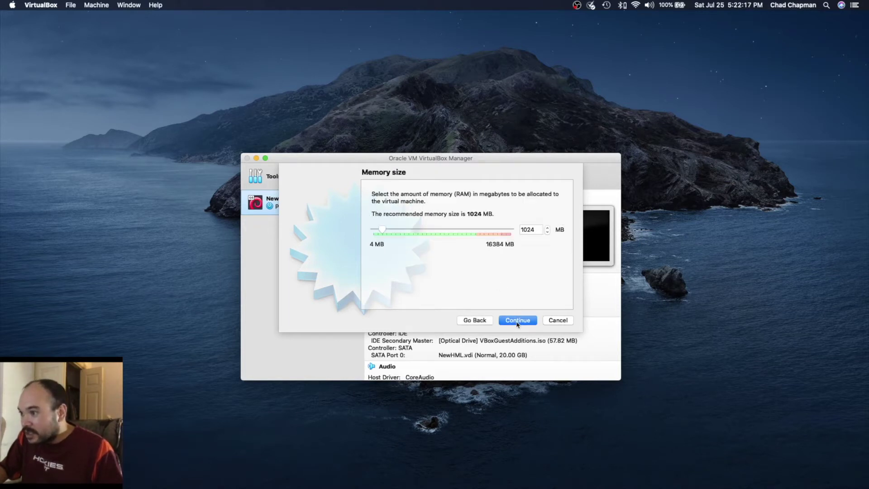
double_click(535, 229)
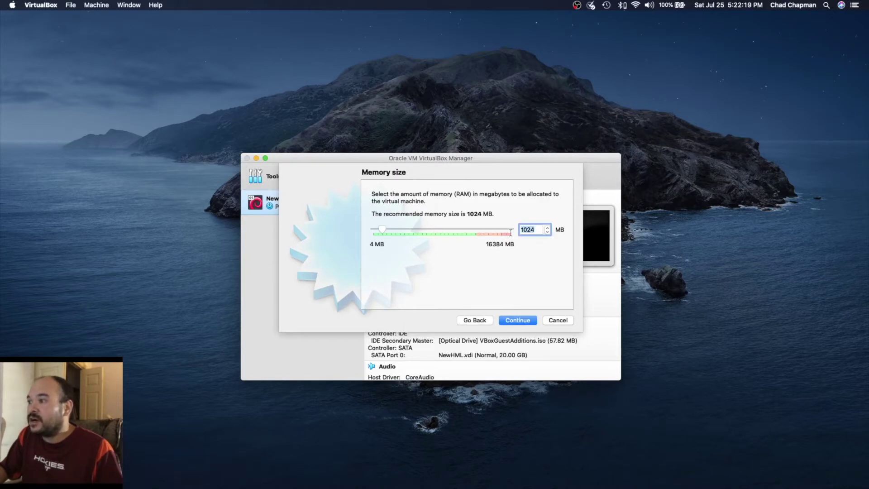
type("2048")
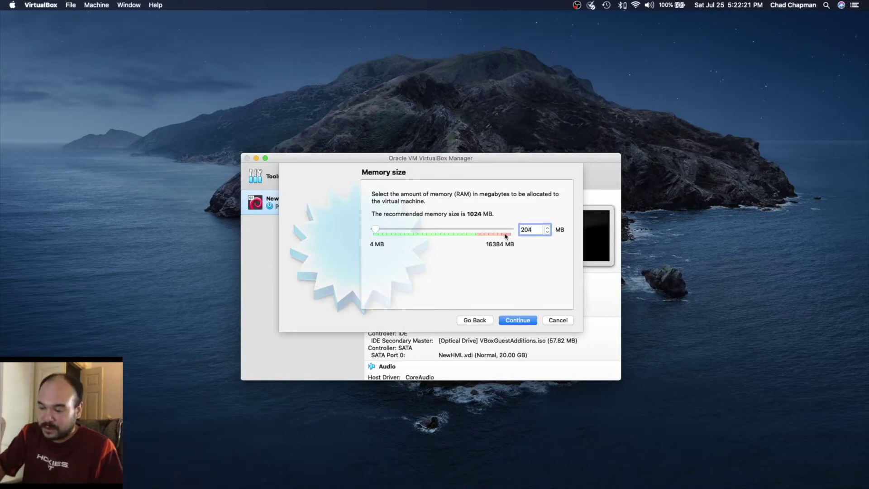
Create a new virtual hard disk with the default file type and dynamic storage.
left_click(519, 320)
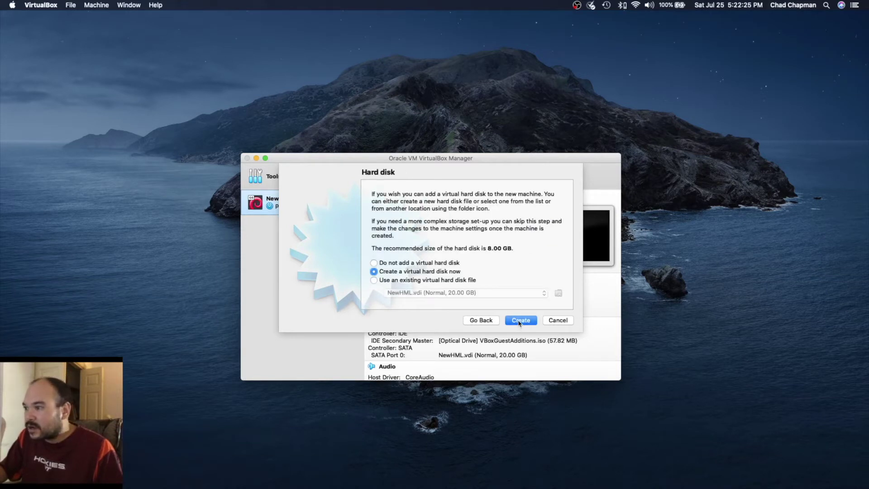
left_click(520, 321)
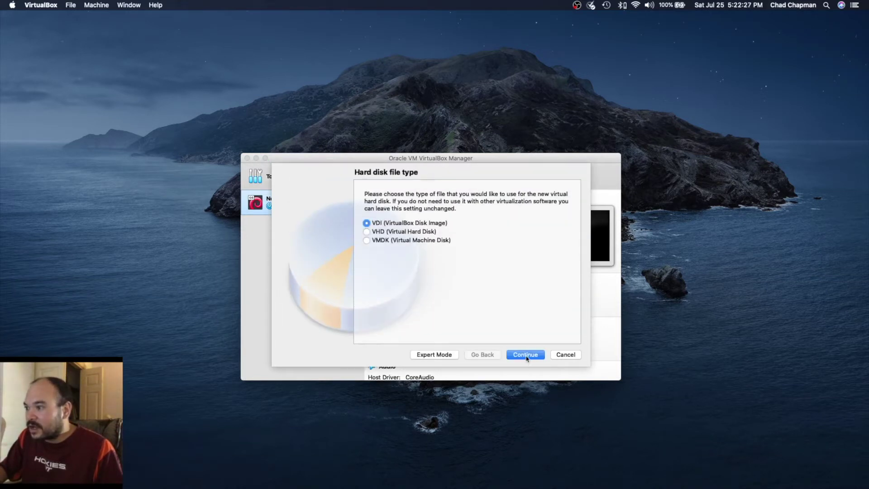
left_click(526, 356)
left_click(526, 356)
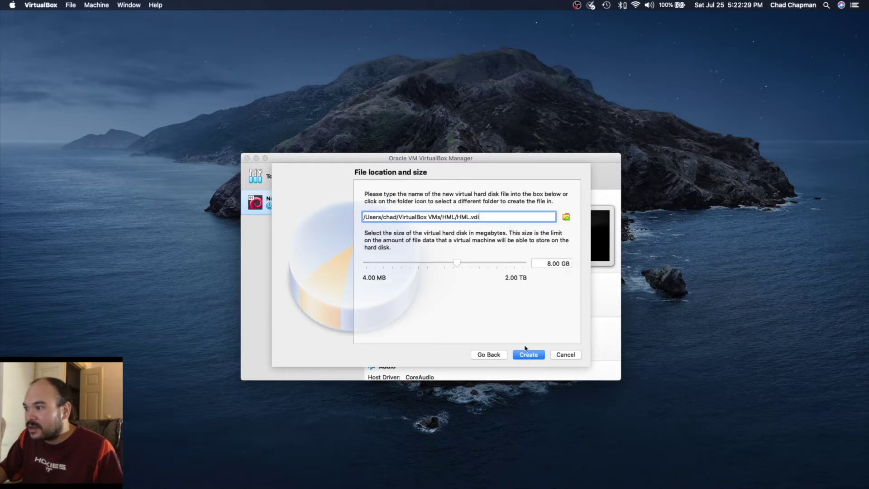
Set the virtual disk size to 12 GB and create HML.vdi.
left_click(547, 263)
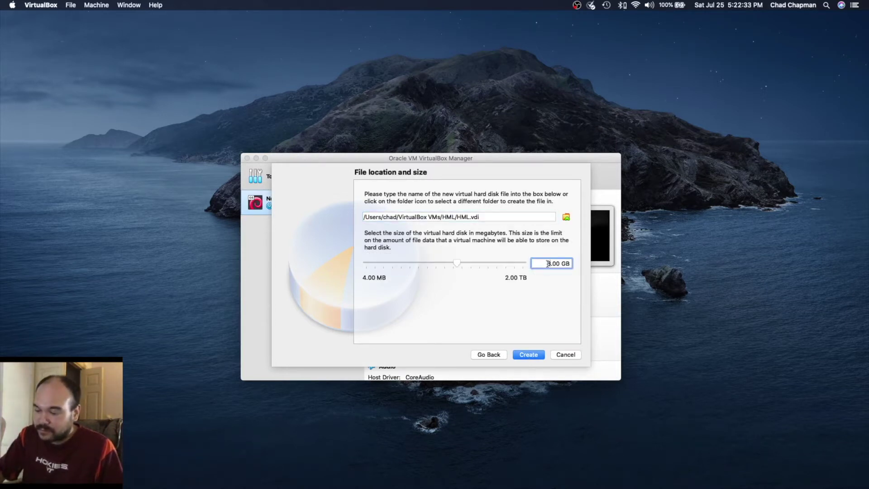
key("BackSpace")
type("12")
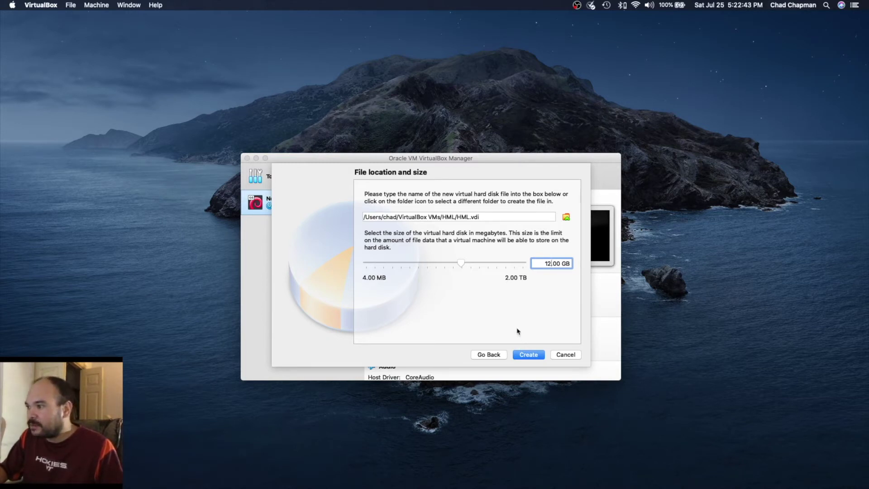
left_click(529, 357)
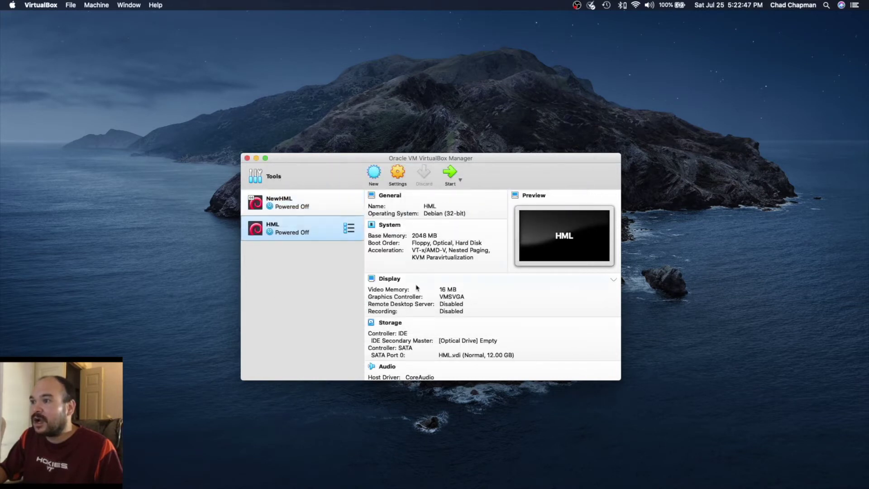
Start the HML virtual machine so it boots from the Hannah Montana Linux ISO.
left_click(451, 176)
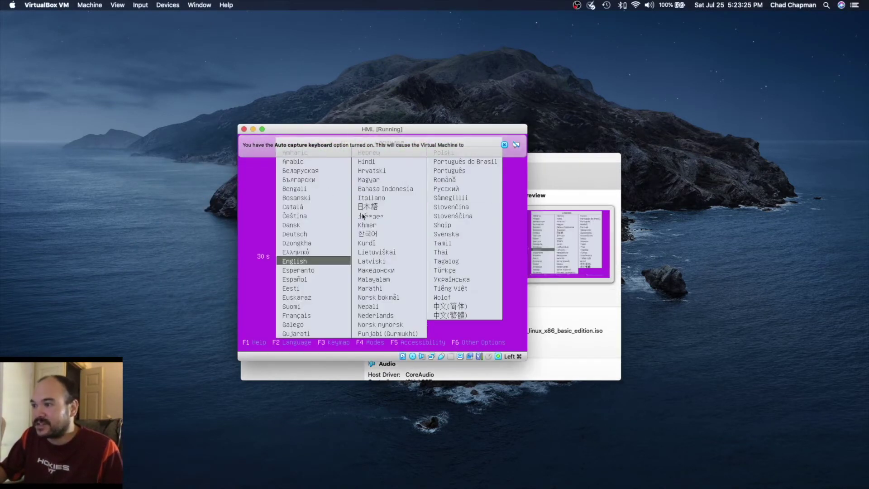
Pick English at the boot menu and boot Install Hannah Montana Linux, dismissing the notice banners.
left_click(504, 145)
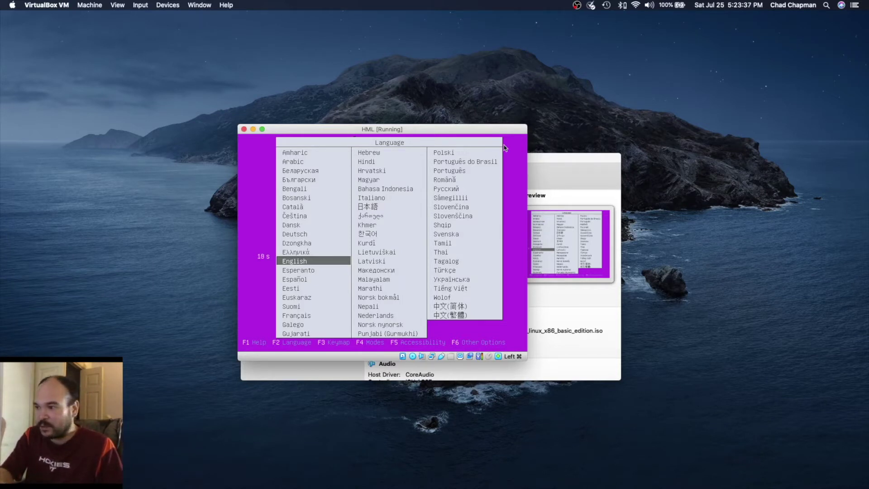
key("Return")
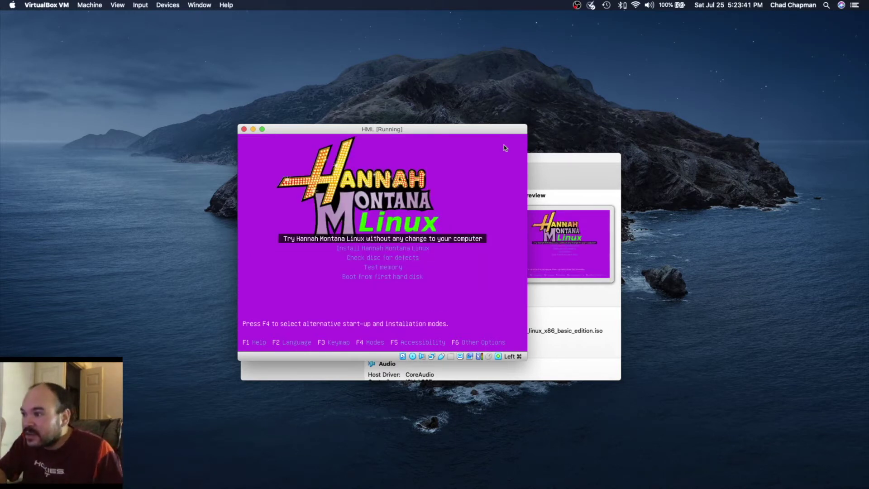
key("Down")
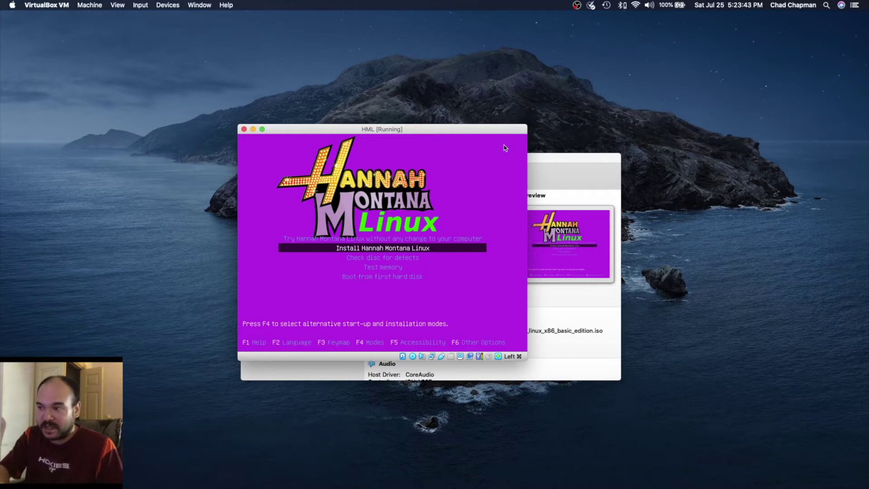
key("Return")
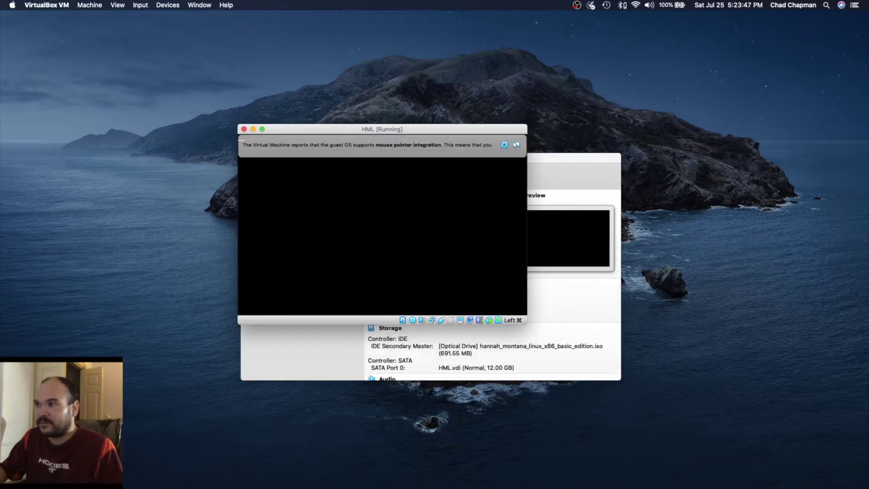
left_click(505, 144)
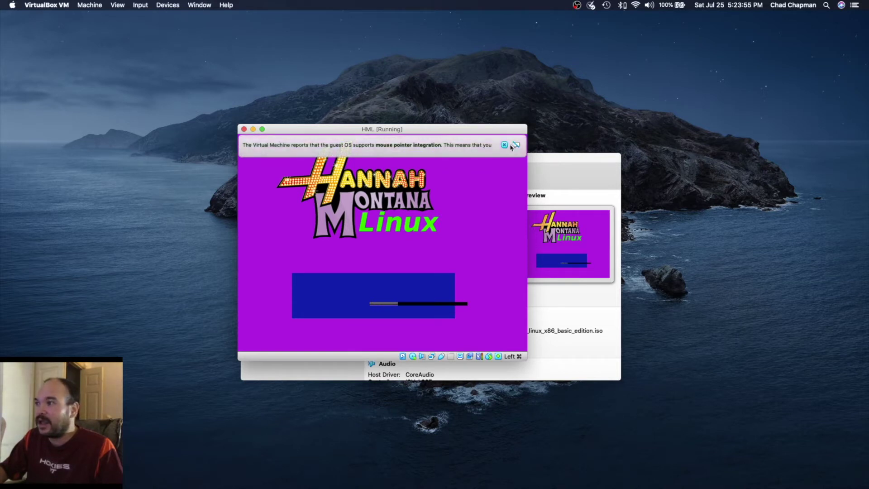
left_click(504, 145)
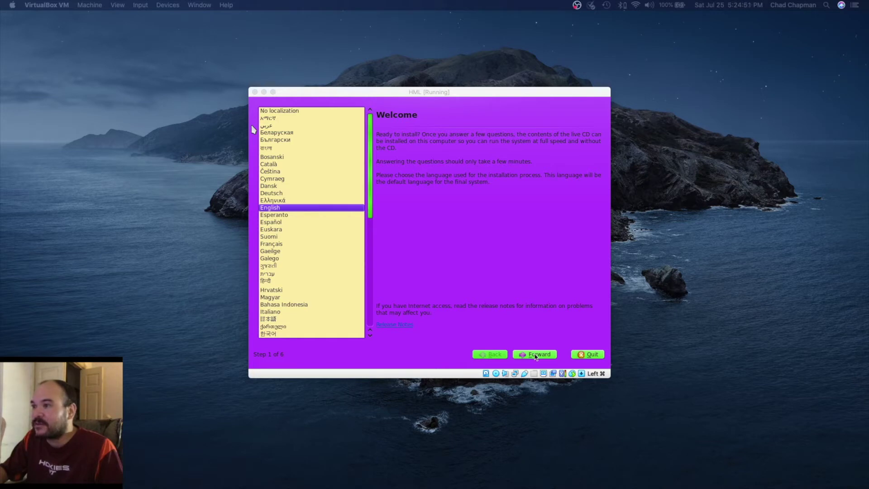
Accept English, America/New_York time zone, USA keyboard and entire-disk partitioning.
left_click(536, 358)
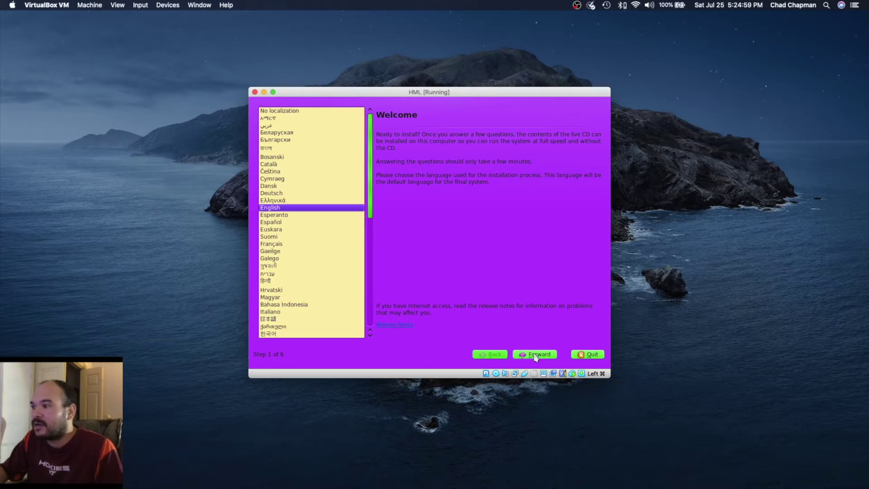
left_click(535, 356)
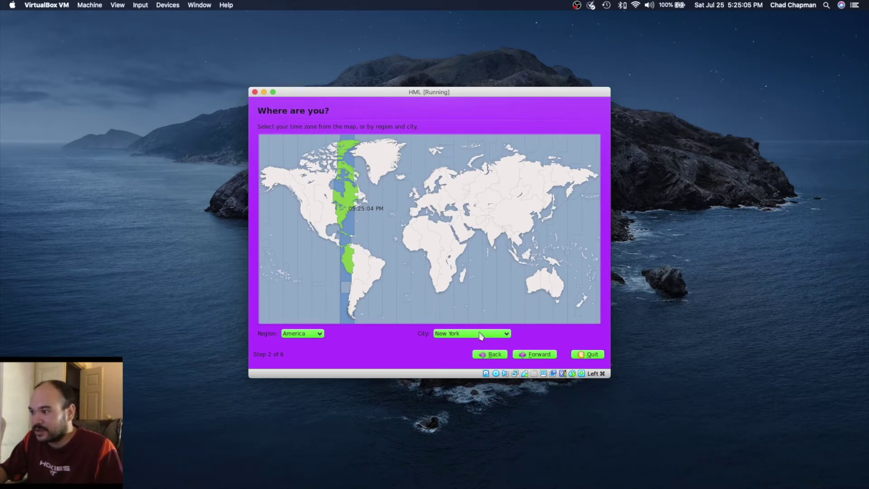
left_click(540, 356)
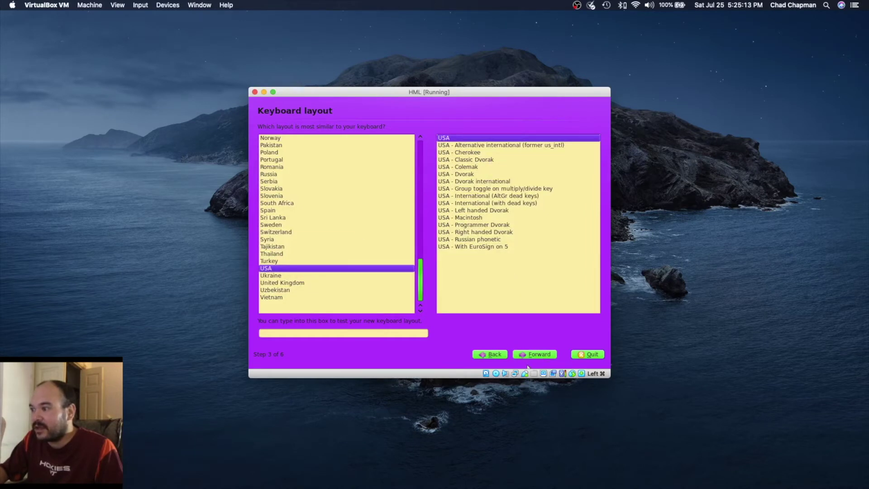
left_click(538, 358)
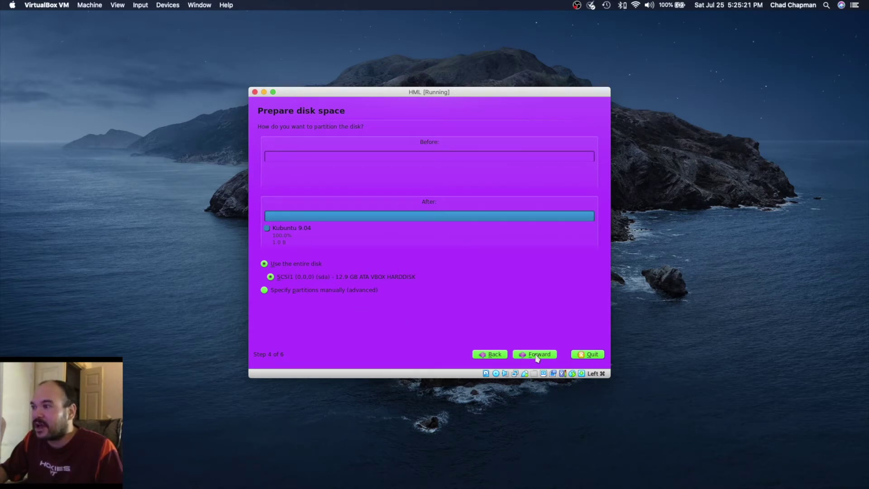
left_click(537, 355)
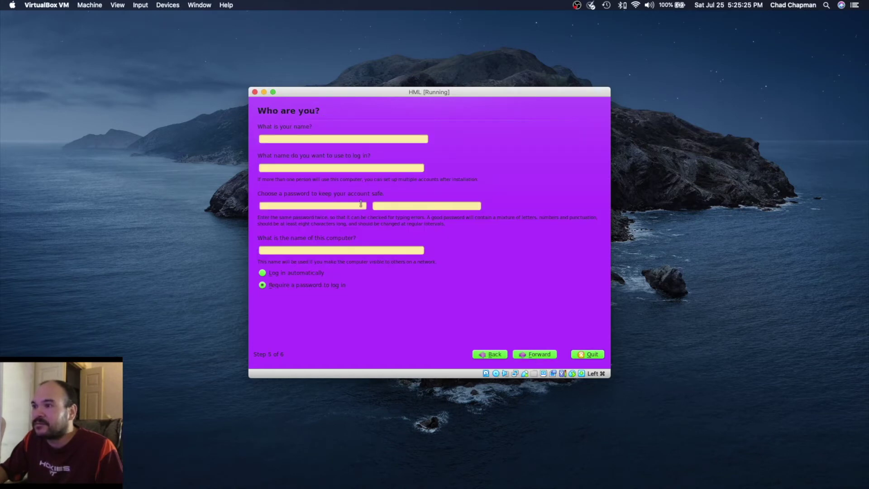
Enter the user's name, login and password, set computer name hml, and continue to the summary.
left_click(284, 137)
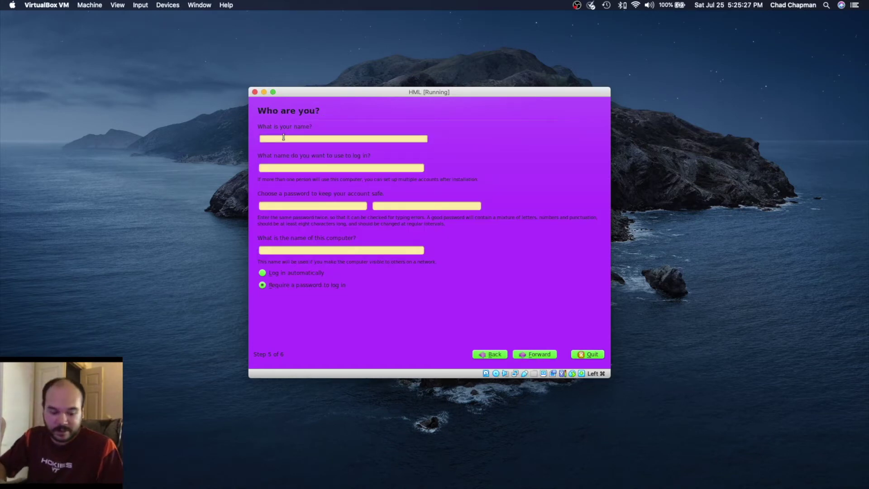
type("chad")
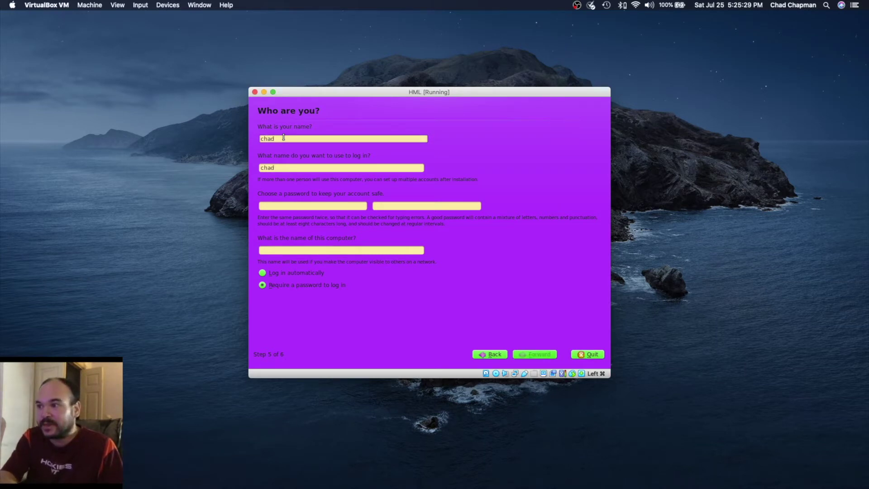
key("Tab")
key("Tab")
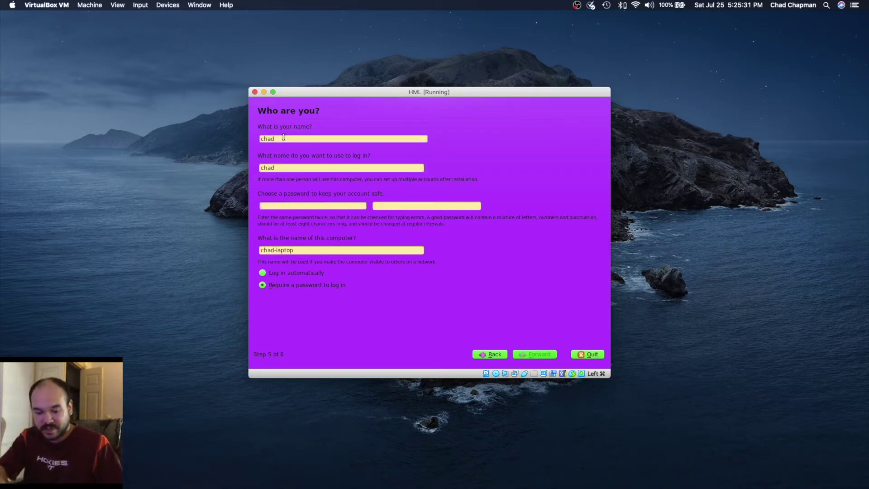
type("chad")
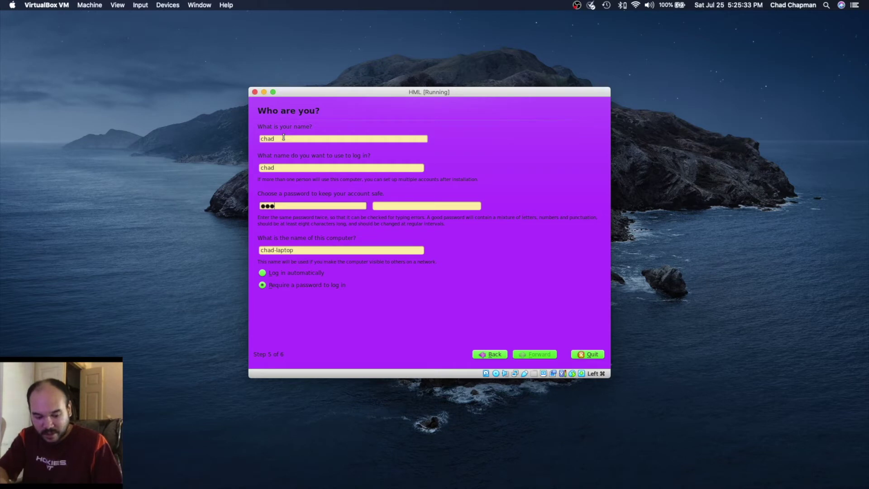
type("*******")
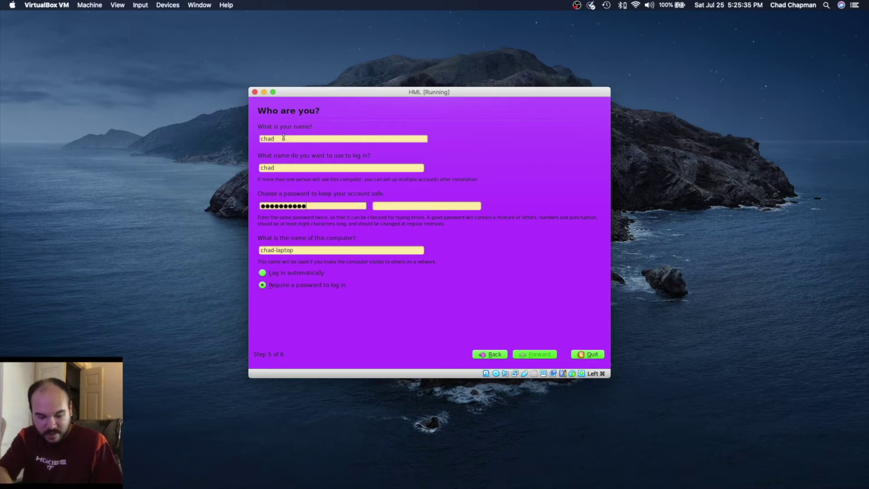
key("Tab")
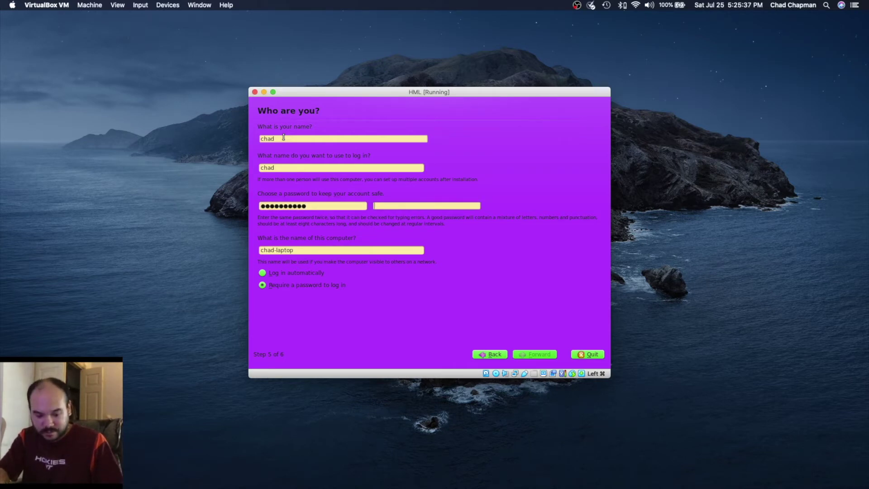
type("***********")
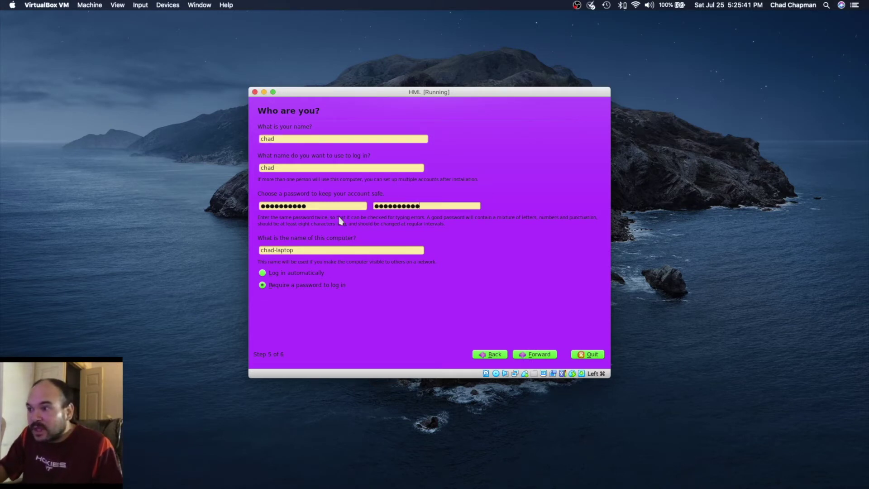
double_click(310, 250)
triple_click(310, 250)
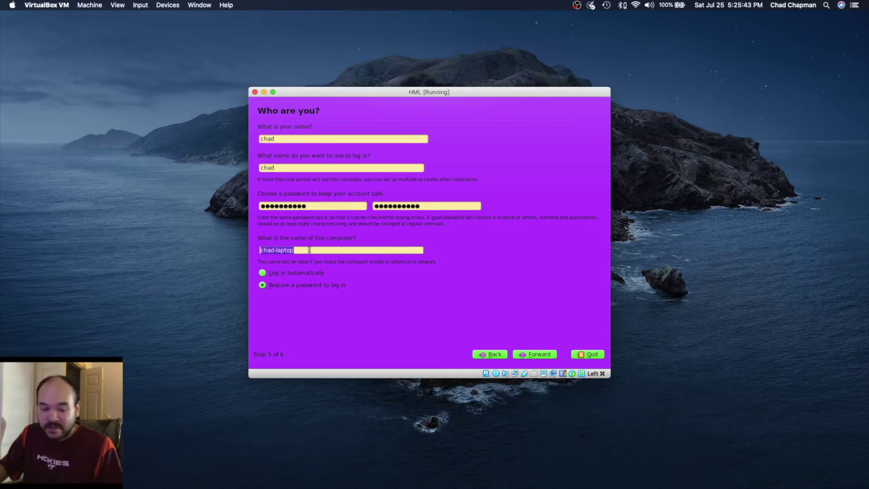
type("hml")
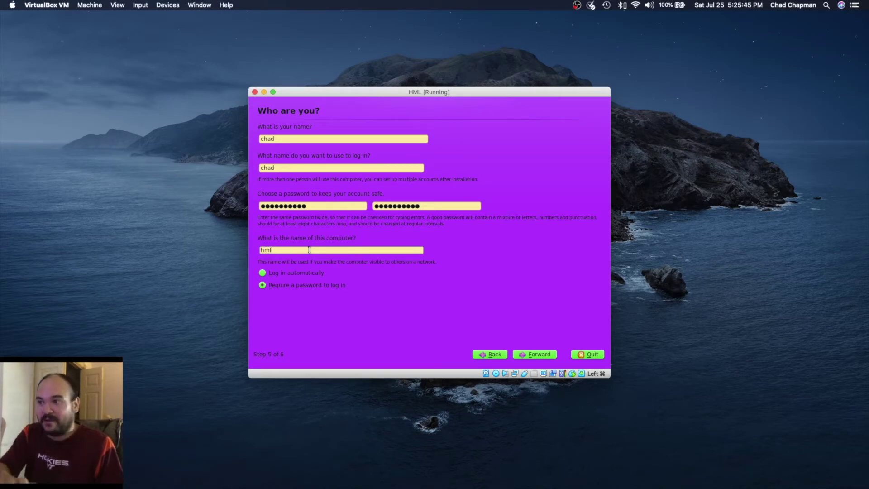
left_click(537, 356)
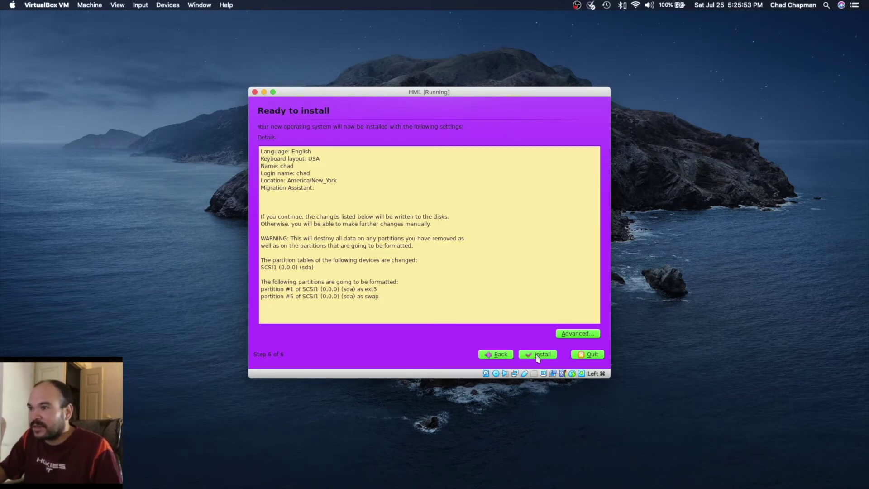
Install Hannah Montana Linux to disk, then restart when installation completes.
left_click(537, 357)
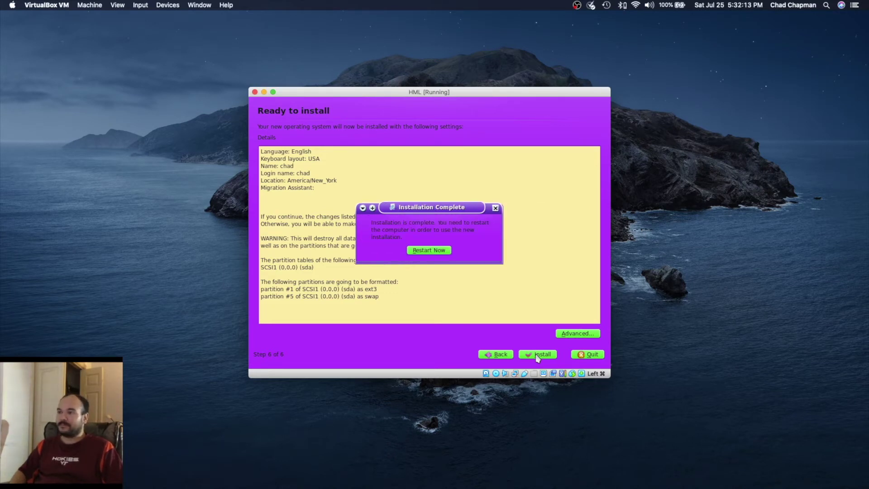
left_click(429, 250)
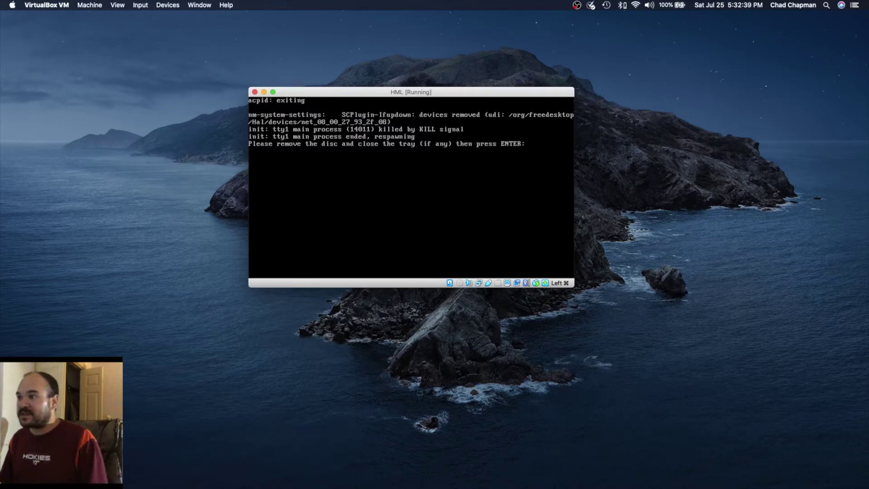
Confirm the guest restart after the disc prompt and dismiss the mouse integration notices.
key("Return")
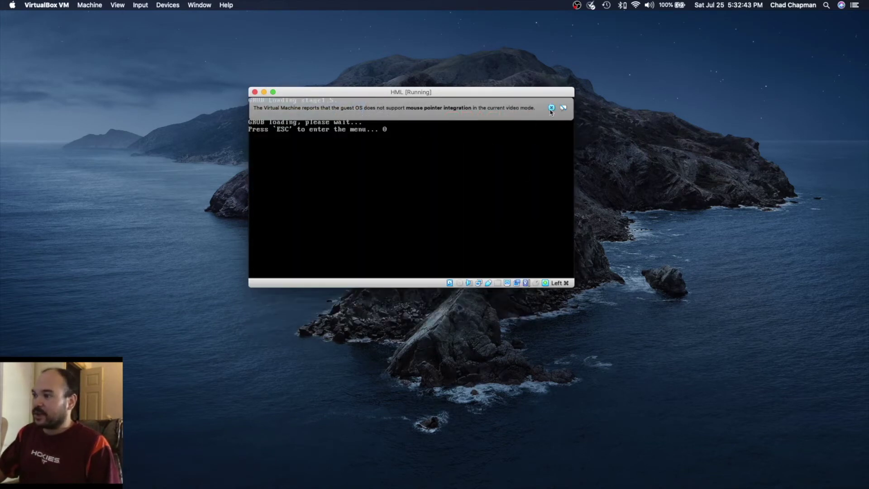
left_click(552, 108)
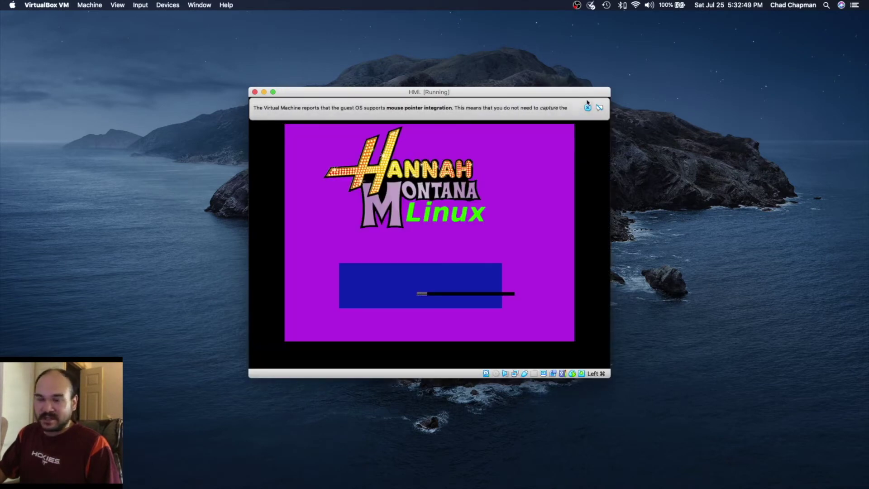
left_click(588, 108)
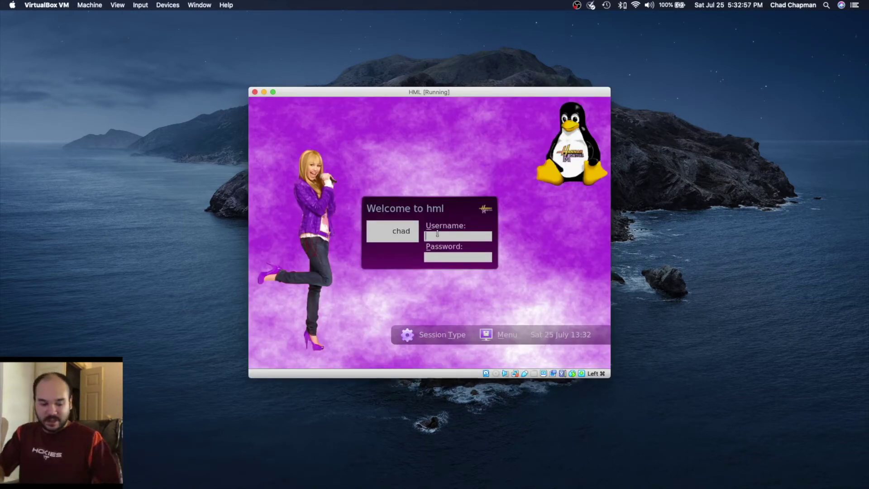
Log in to the Hannah Montana Linux session with the username and password.
type("chad")
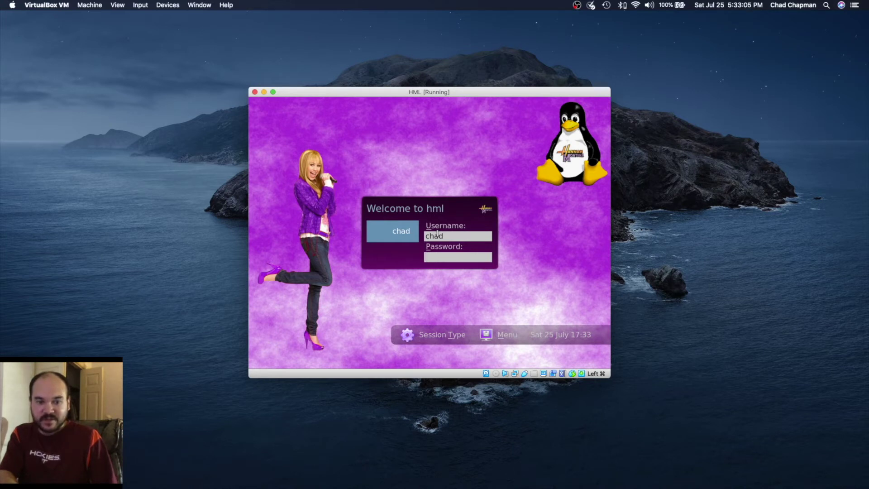
key("Tab")
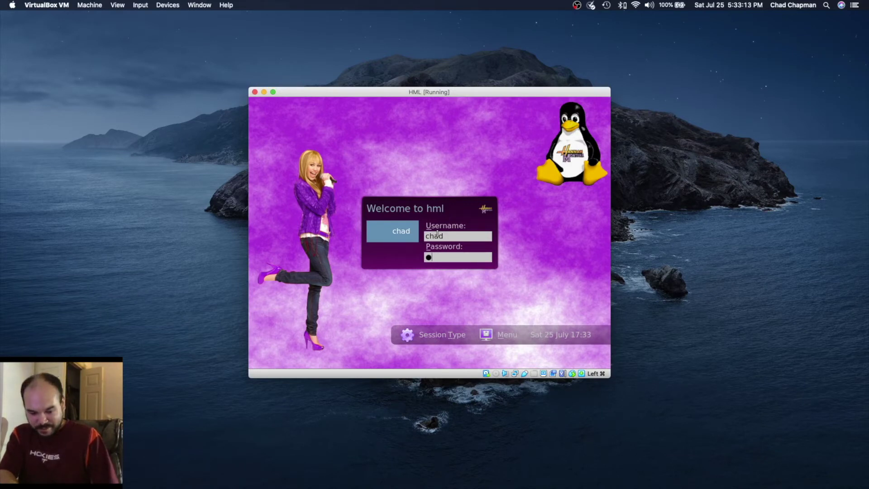
type("•••••••••")
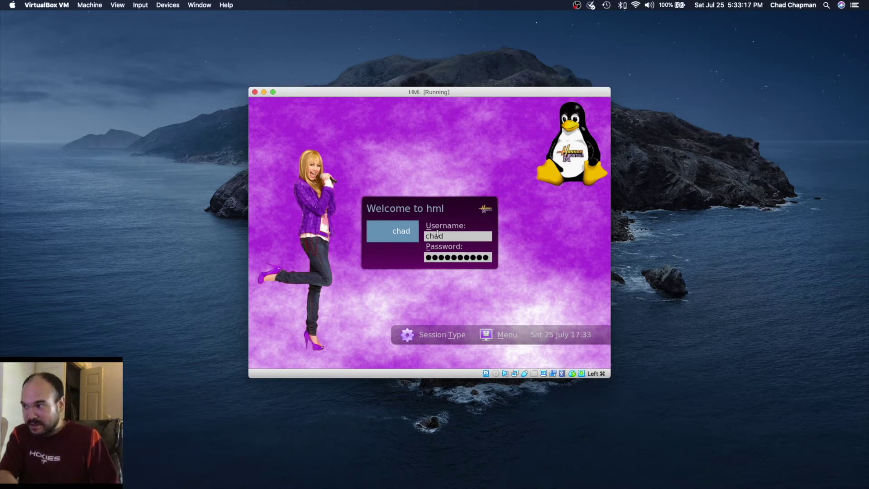
key("Return")
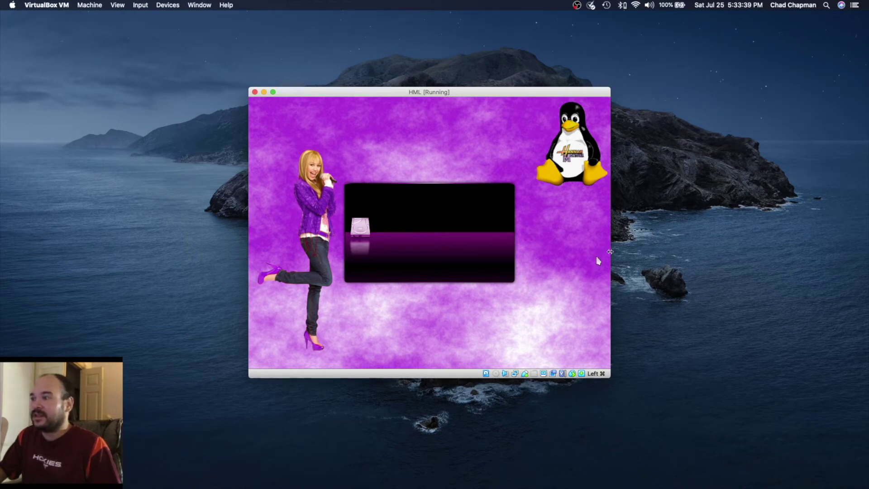
Reposition the VM window, peek at the guest calendar and network popup, then open Kickoff.
left_click_drag(373, 94, 391, 97)
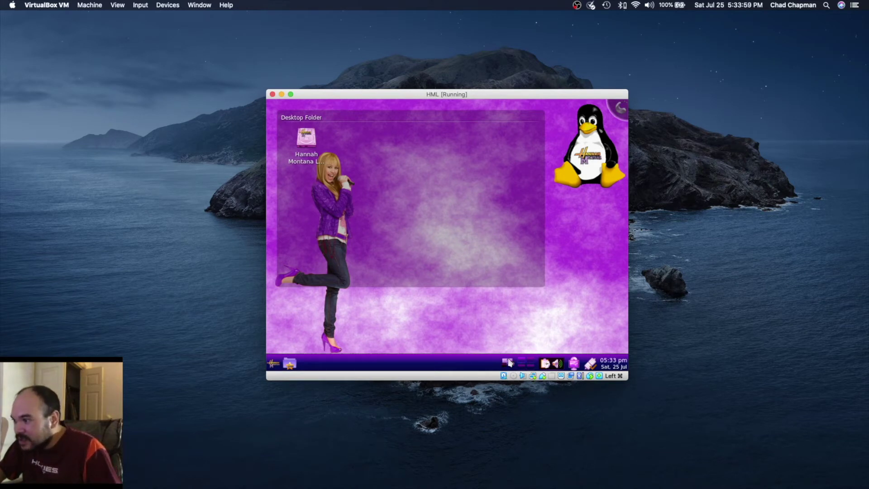
left_click(613, 363)
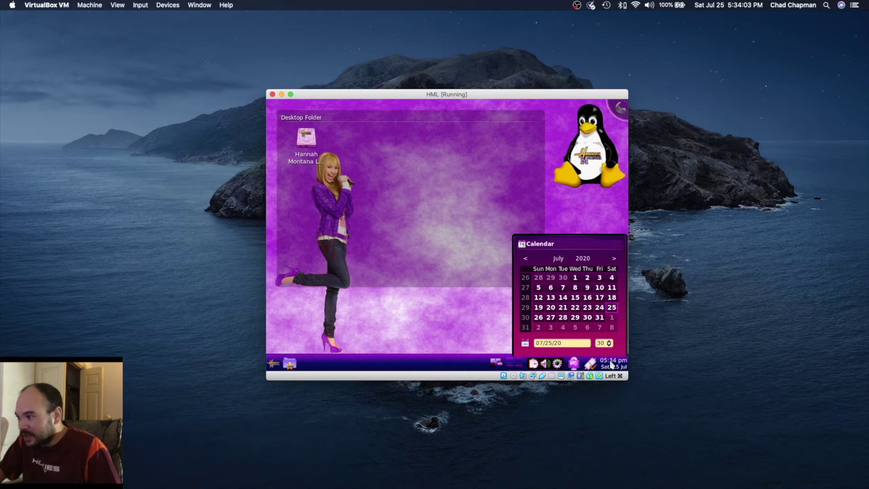
left_click(613, 363)
left_click(590, 363)
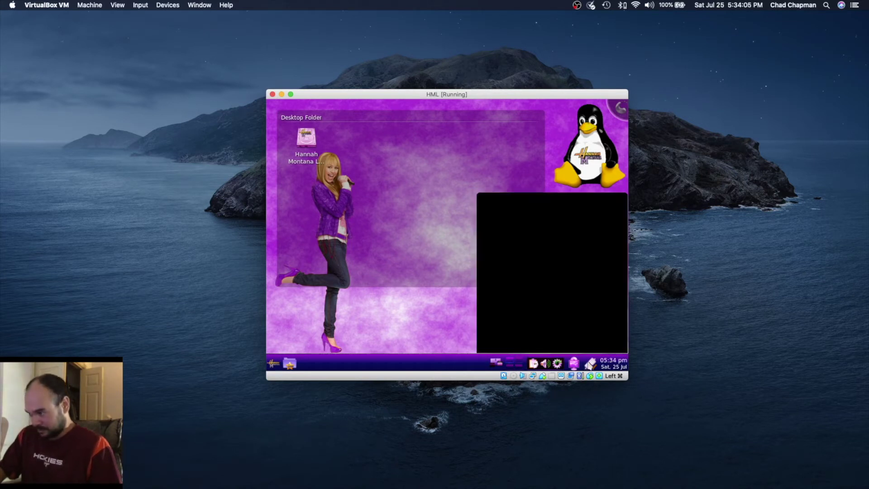
left_click(589, 366)
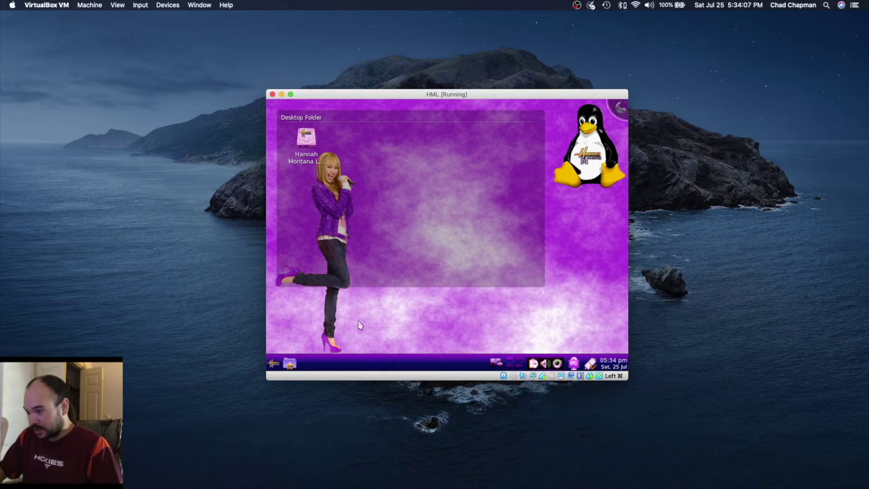
left_click(274, 364)
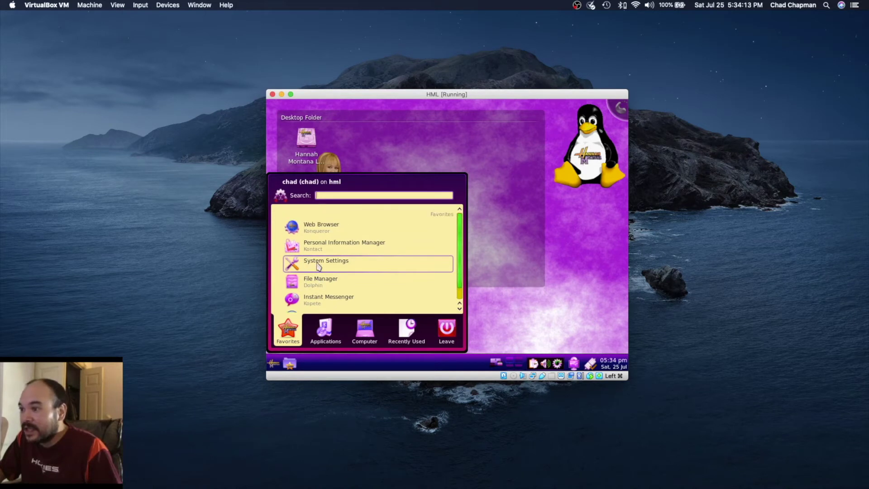
Launch the file manager, toggle full screen on and off, and enlarge the VM window.
scroll(318, 267, "down", 1)
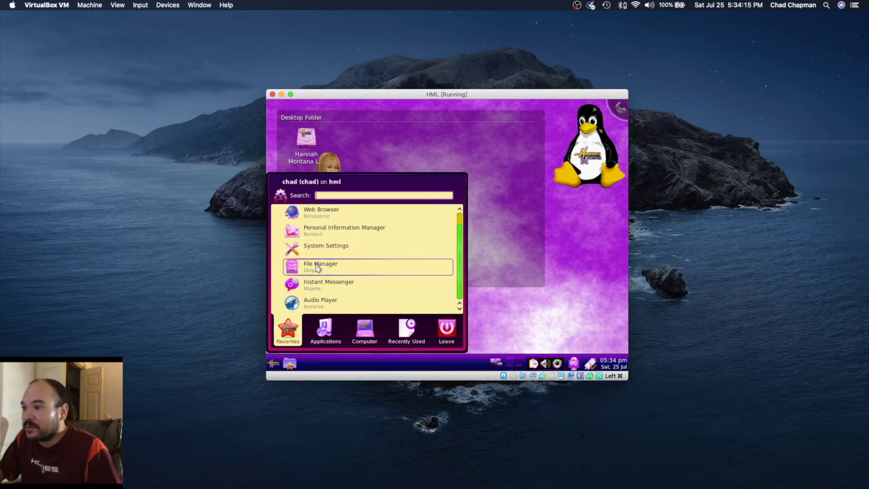
left_click(314, 268)
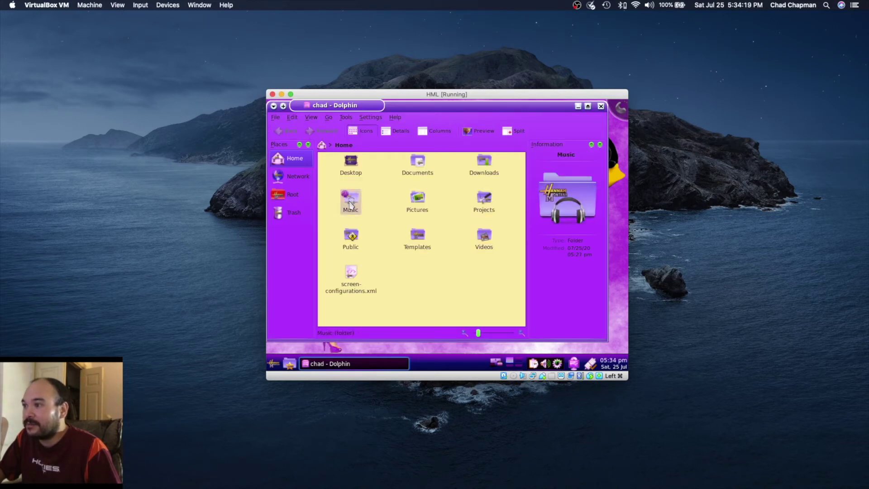
left_click(292, 95)
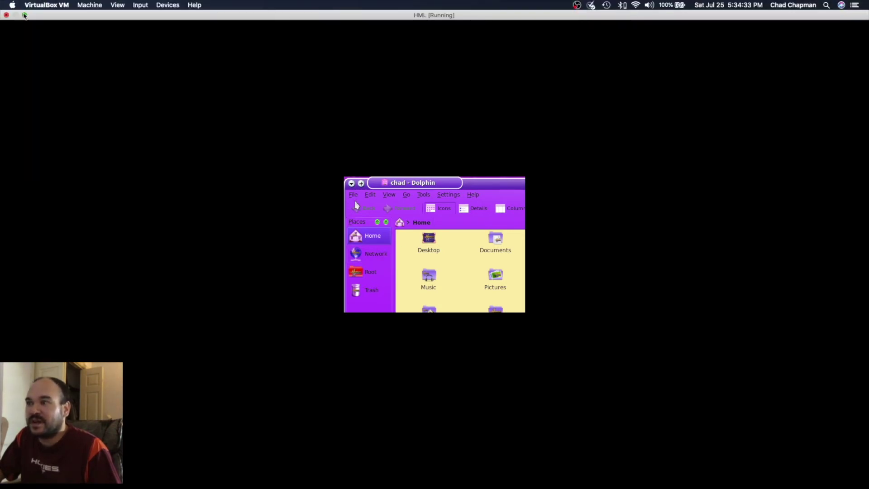
left_click(25, 15)
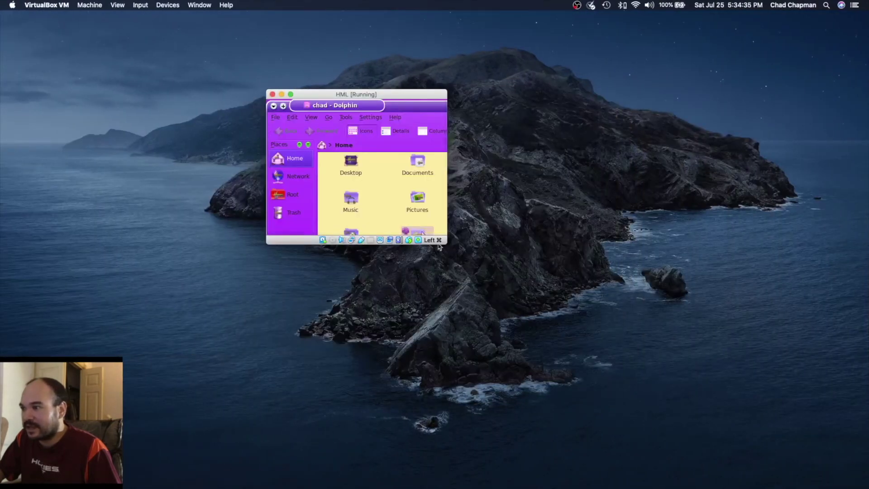
left_click_drag(447, 244, 693, 400)
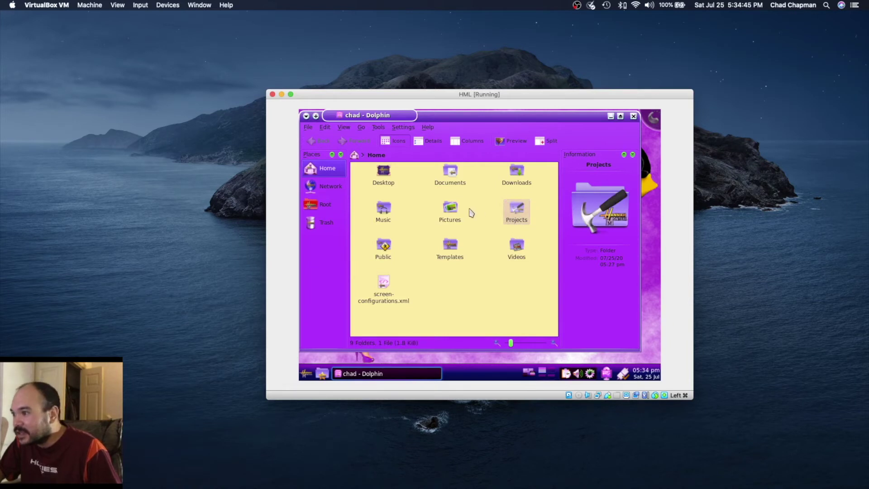
Browse Templates, Network, Root and Trash in Dolphin, then close it.
left_click(450, 248)
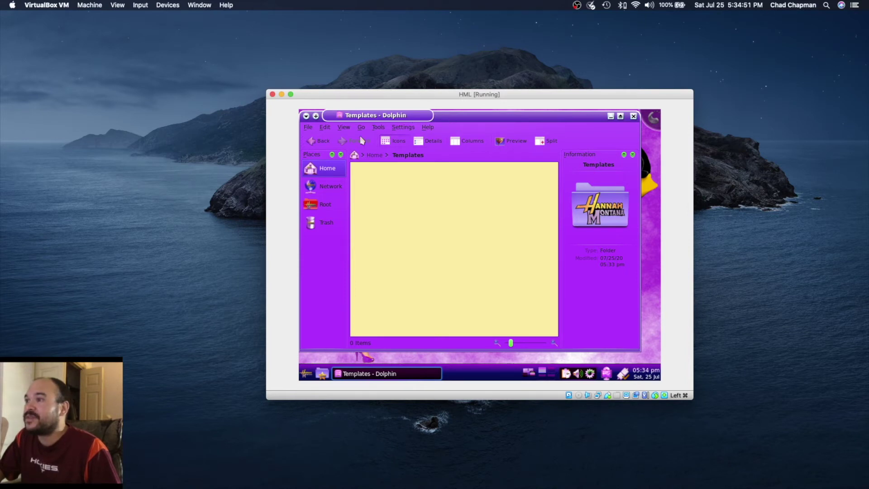
left_click(322, 186)
left_click(323, 207)
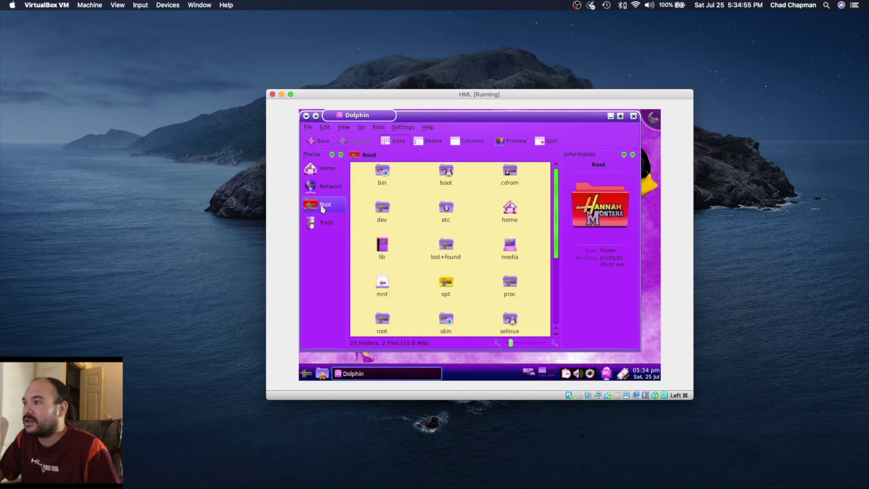
left_click(320, 225)
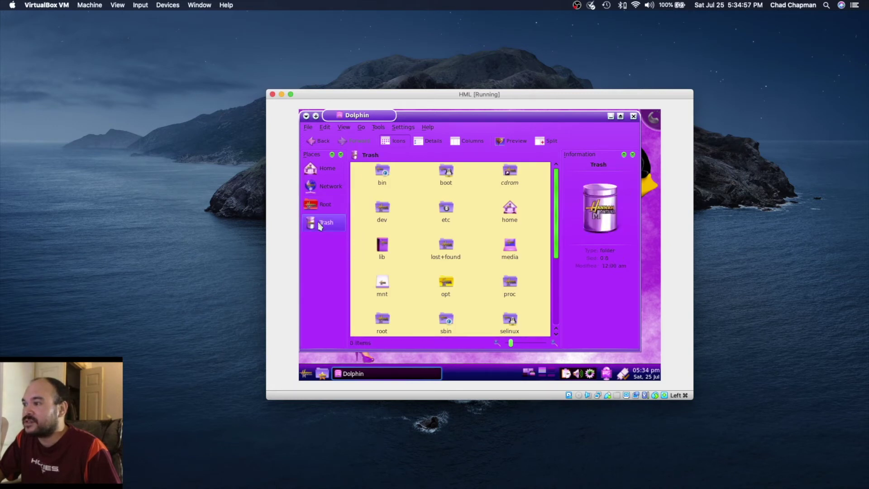
left_click(324, 210)
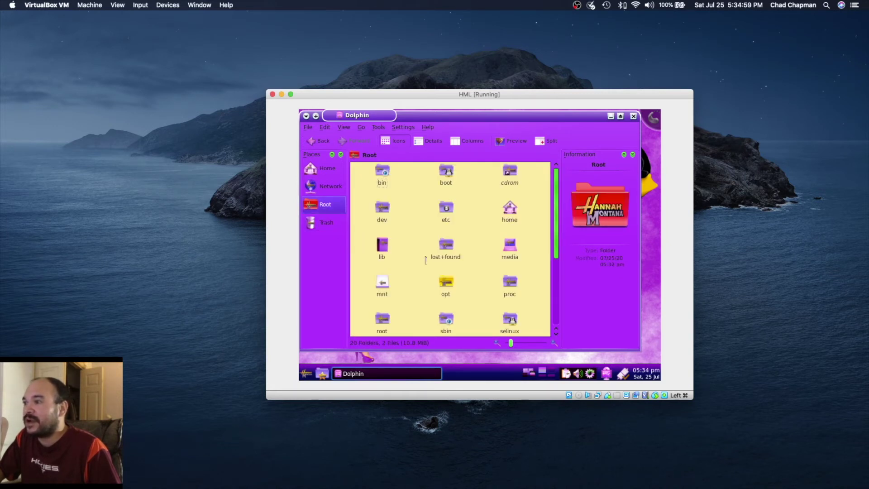
scroll(430, 266, "down", 2)
scroll(430, 266, "down", 2)
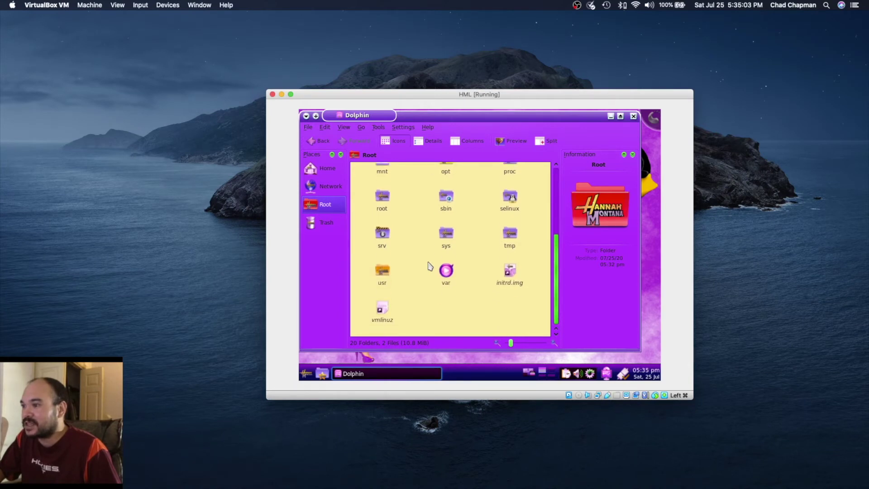
scroll(430, 266, "up", 4)
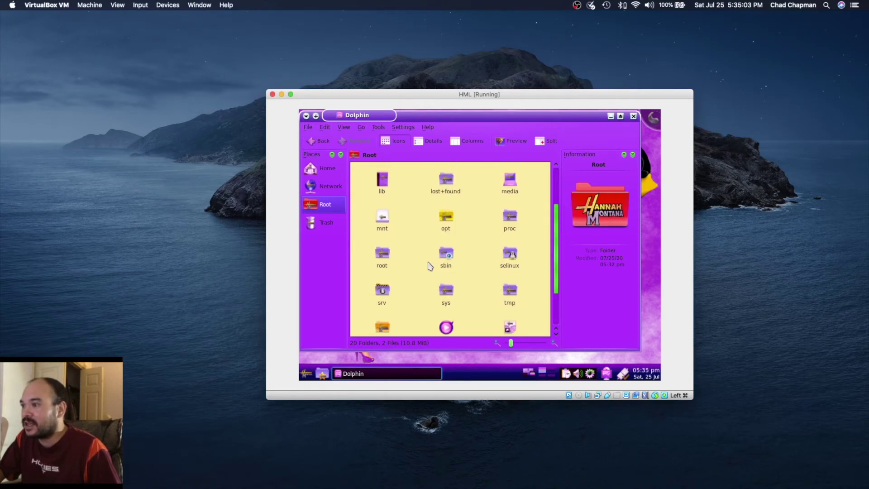
left_click(634, 116)
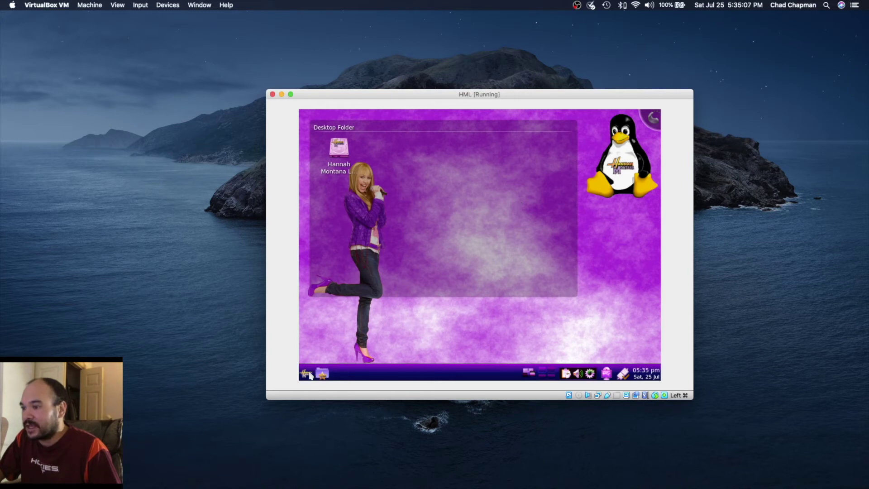
Search the launcher for 'ter' to open a terminal and maximize it.
left_click(307, 373)
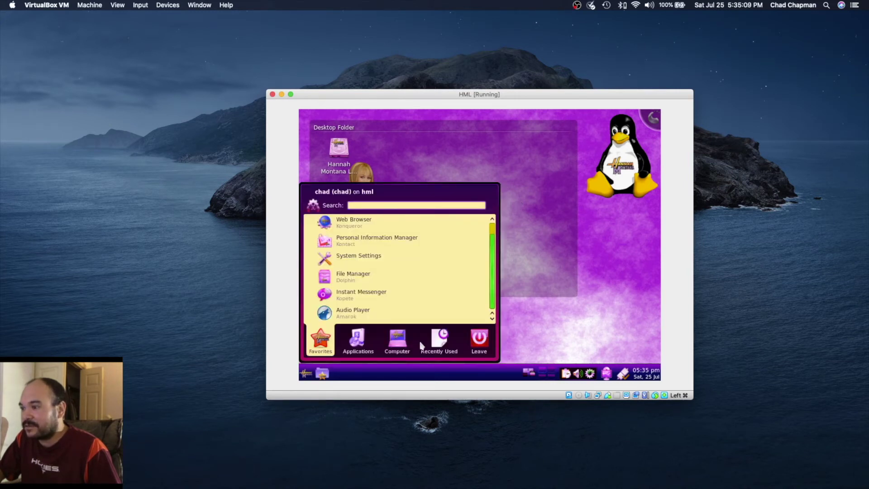
left_click(396, 346)
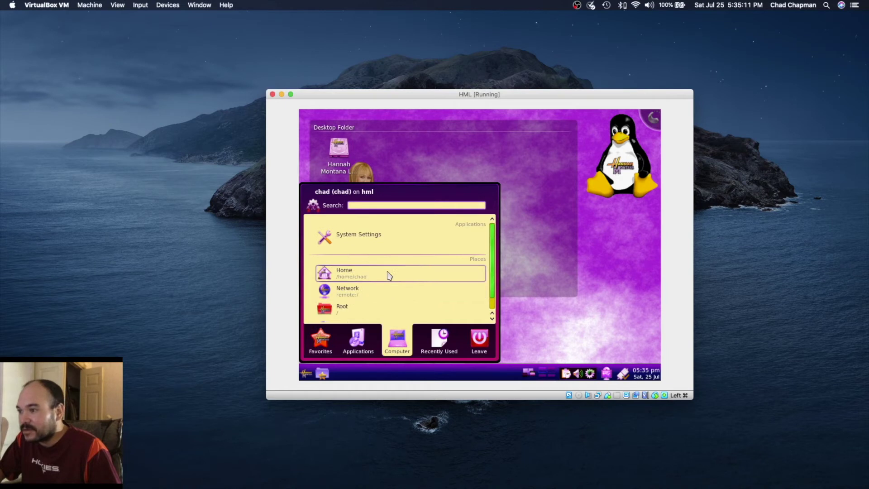
type("terminal")
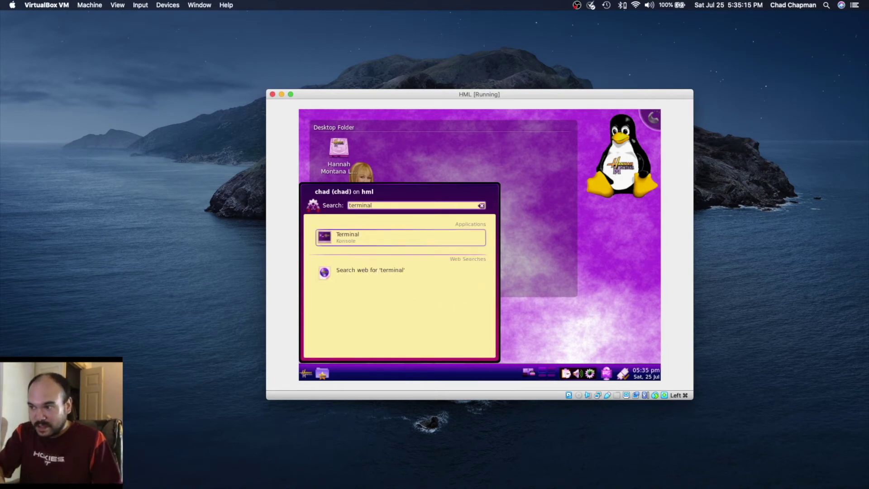
key("Return")
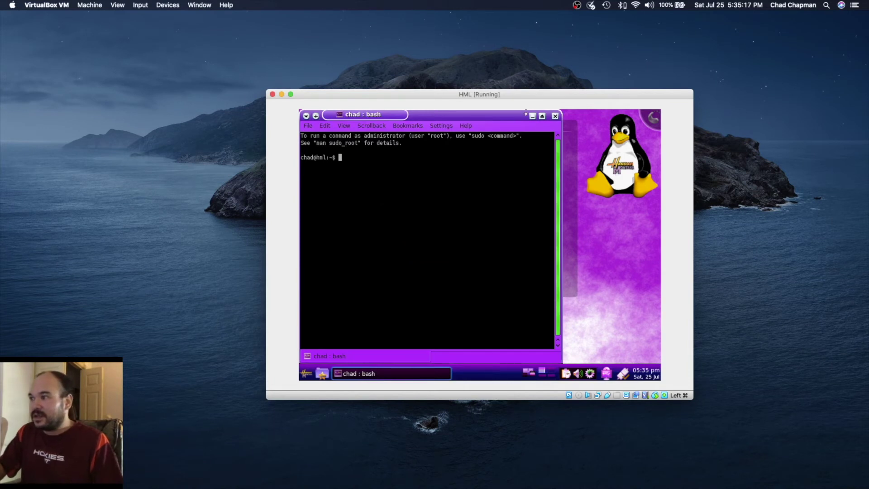
left_click(542, 116)
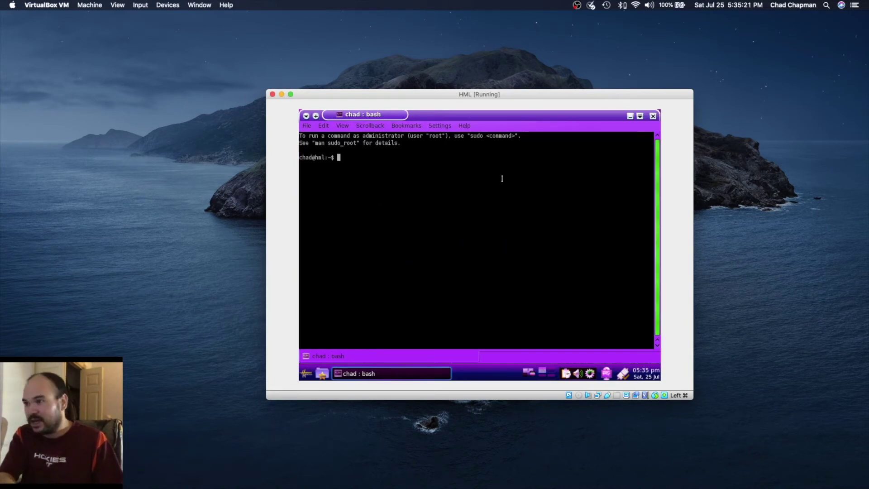
Run 'sudo apt-get update' with the administrator password.
type("sudo")
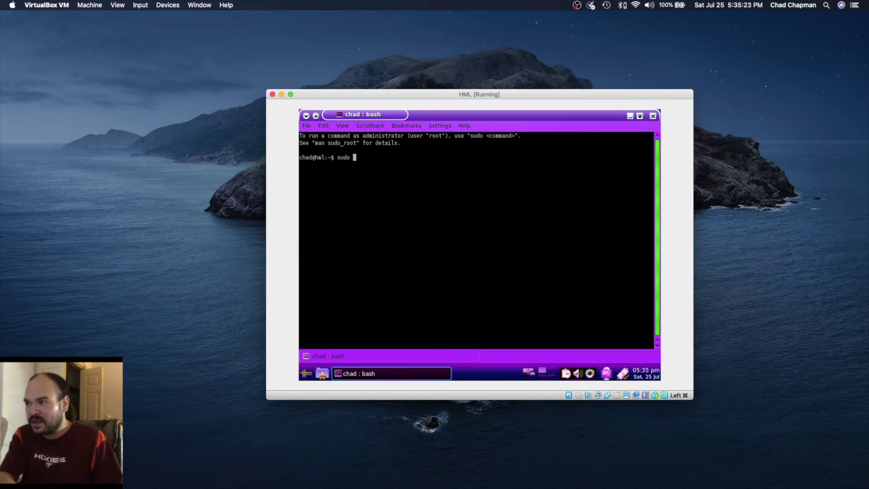
type(" apt-g")
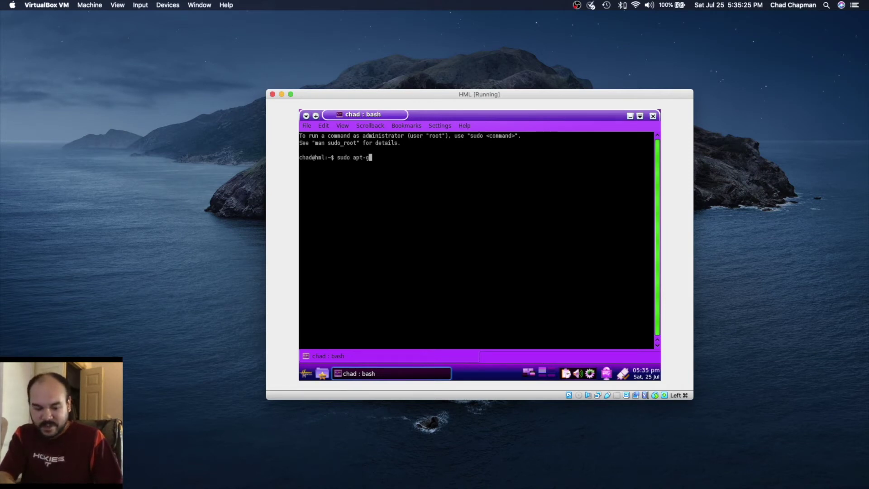
type("et update")
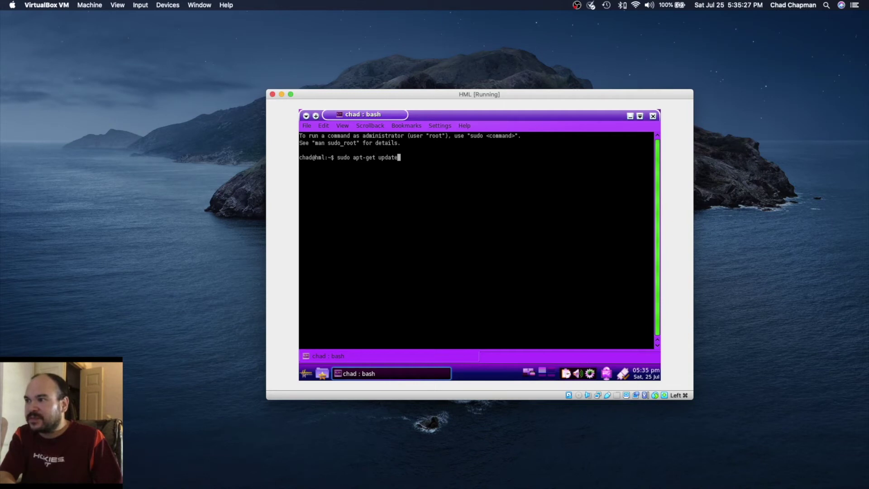
key("Return")
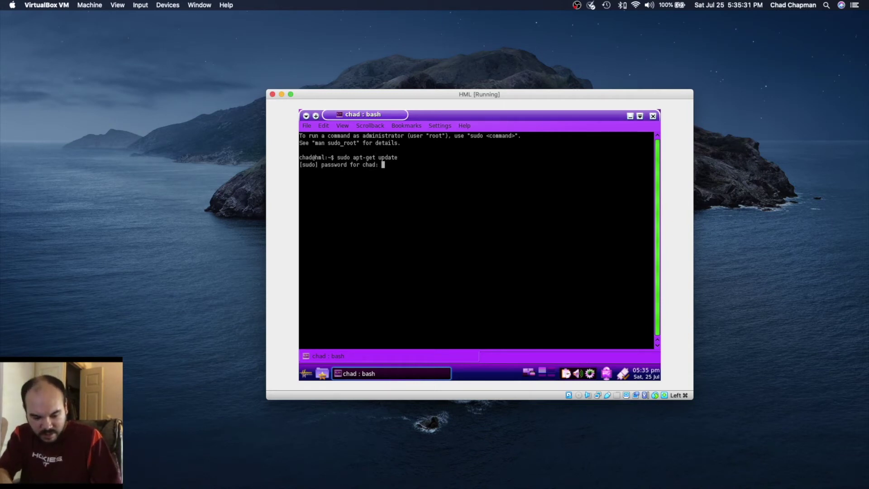
key("Return")
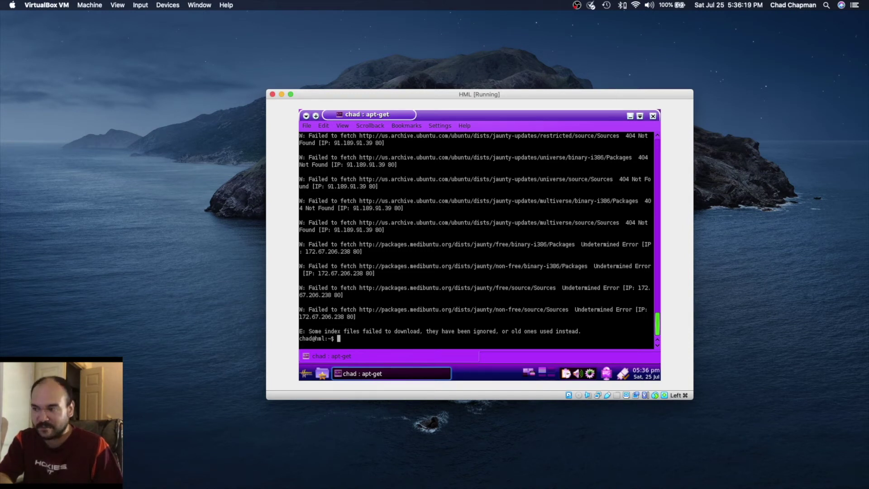
List the home folder with ls and change to /etc.
type("ls")
key("Return")
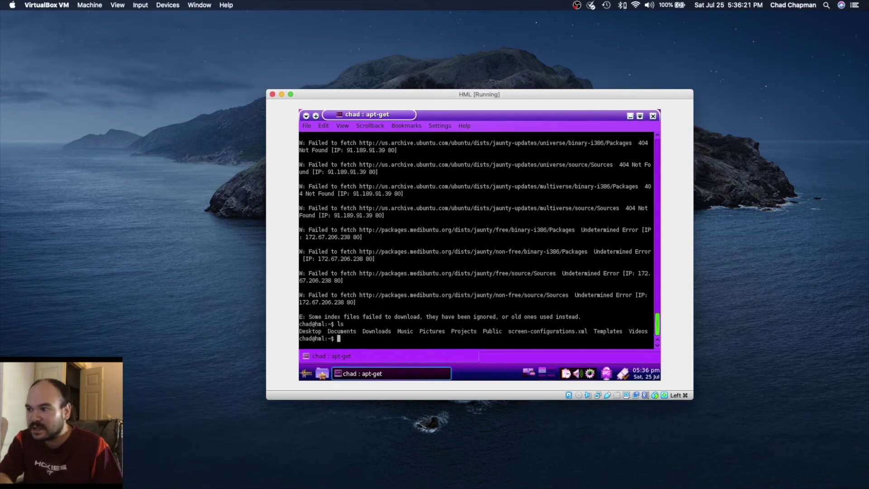
type("cd /etc")
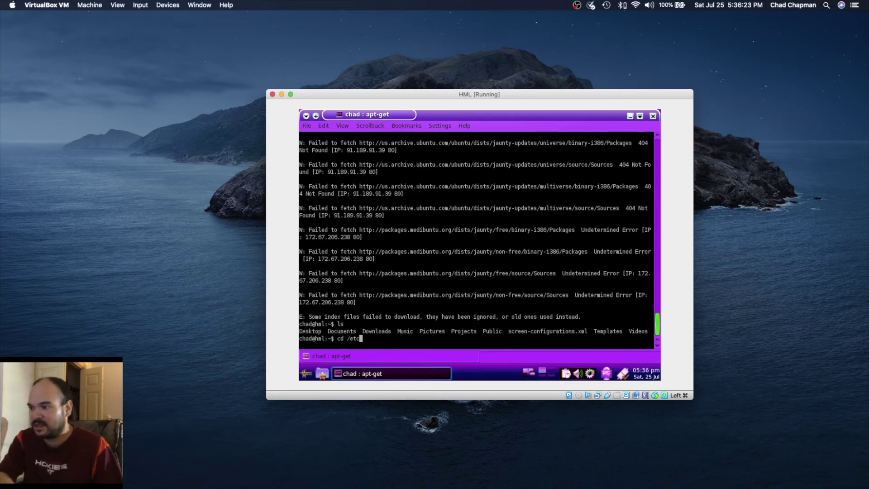
key("Return")
List /etc, try 'cd source', then move into /etc/apt and list its files.
type("ls")
key("Return")
type("c")
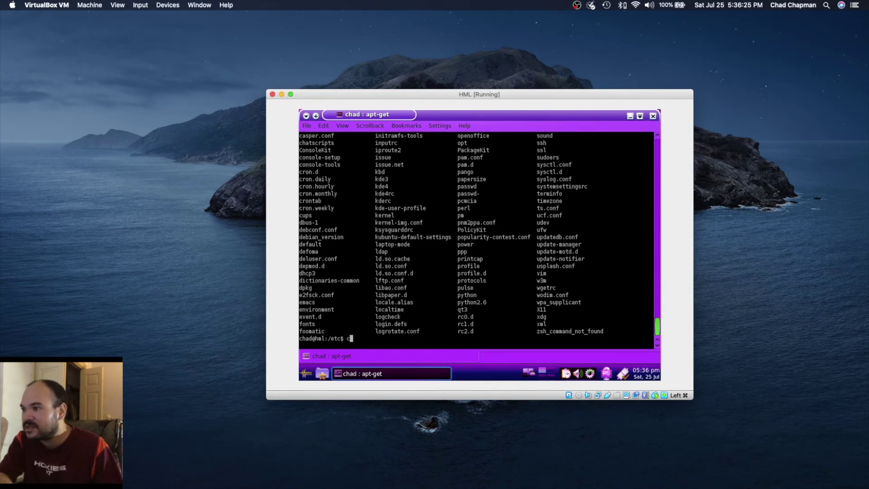
type("d sour")
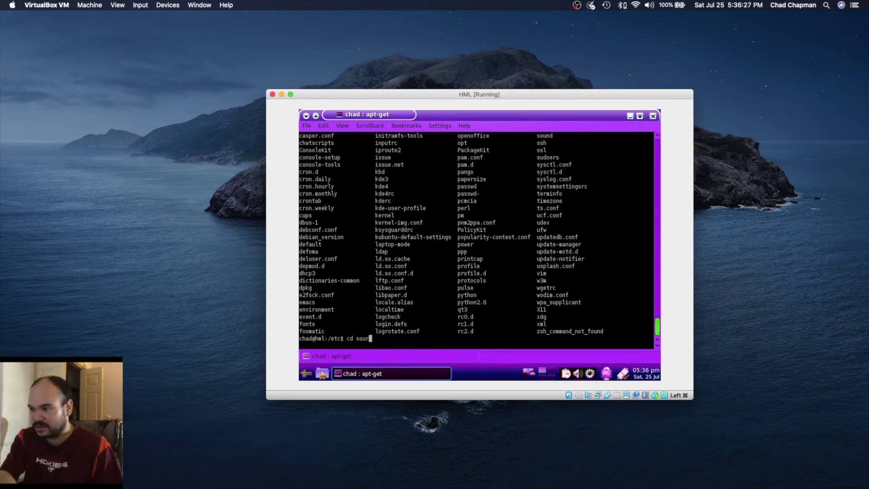
type("c")
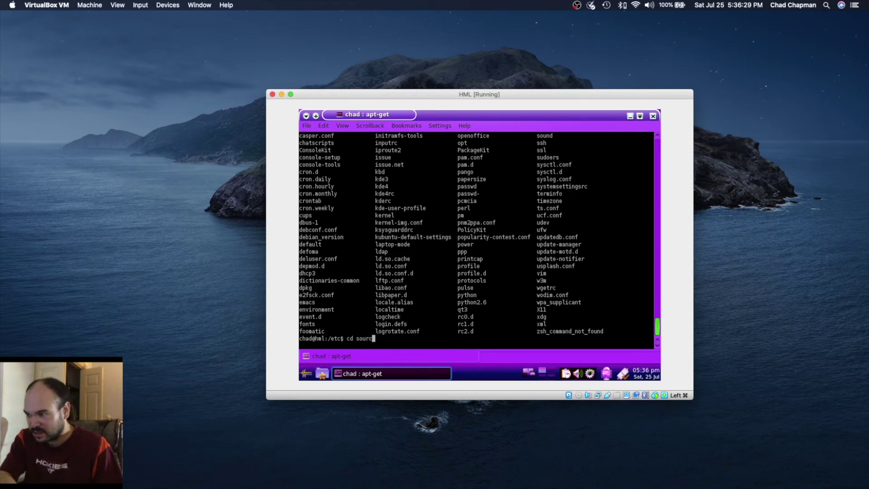
type("e")
key("Return")
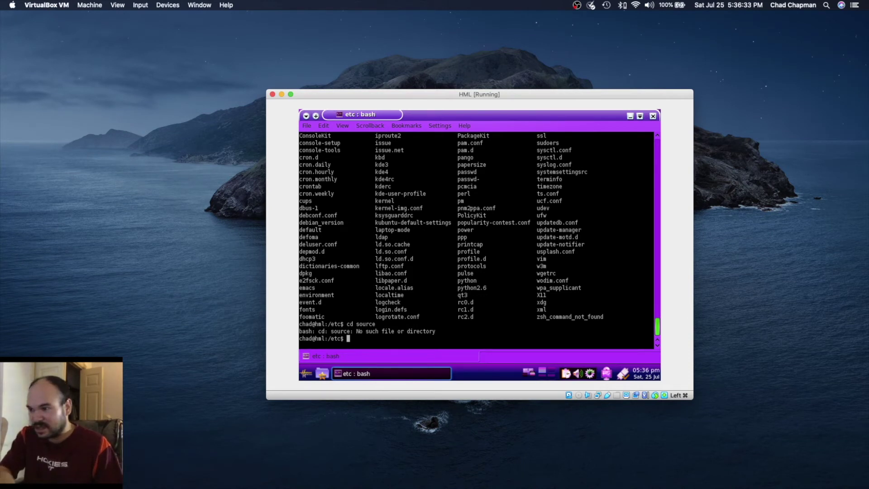
type("cd apt")
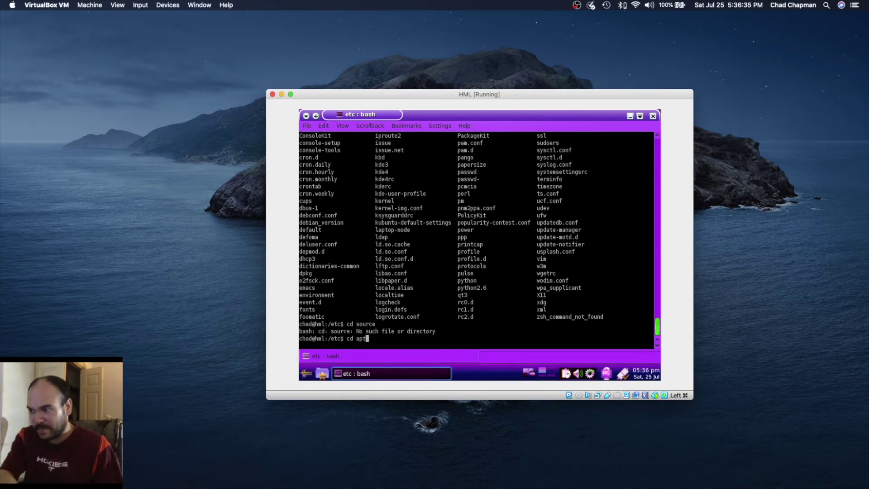
key("Return")
type("ls")
key("Return")
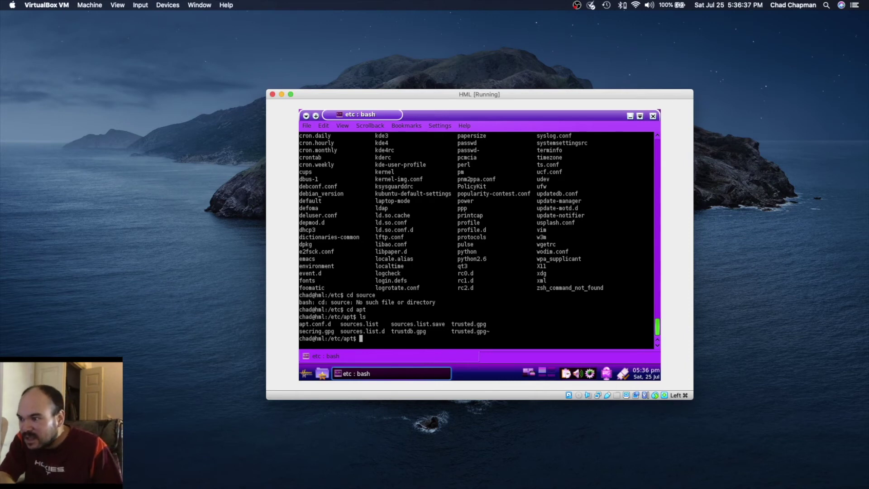
Print sources.list with cat and scroll through its jaunty repository lines.
type("cat sources.list")
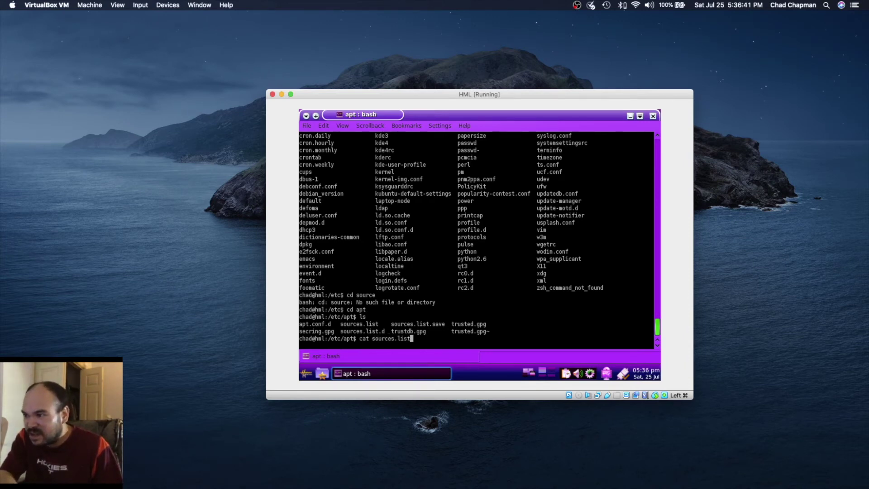
key("Return")
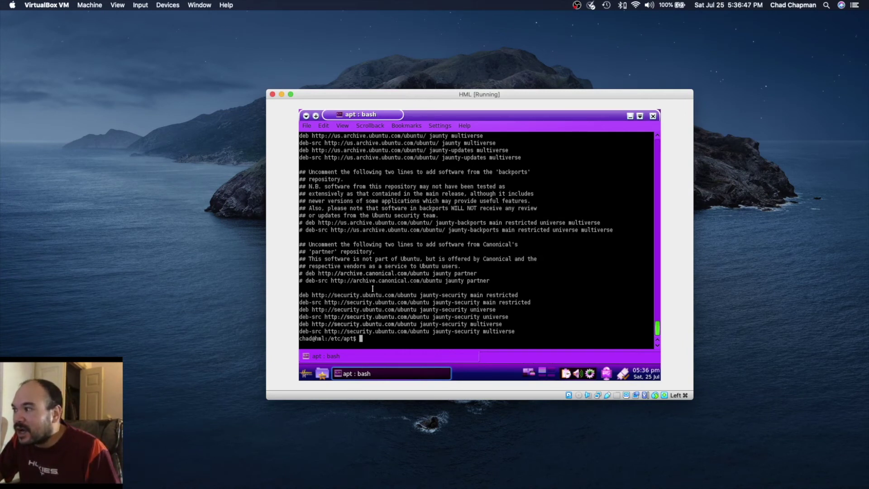
scroll(372, 288, "up", 6)
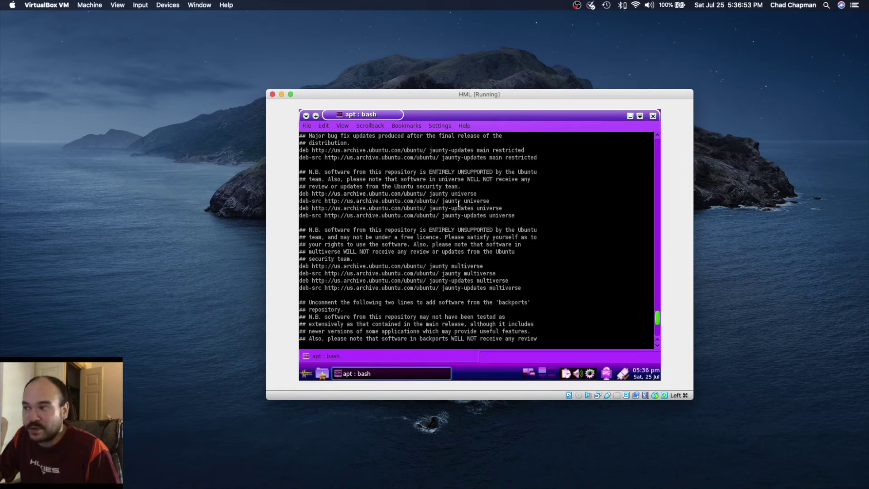
scroll(459, 204, "down", 5)
scroll(430, 251, "up", 5)
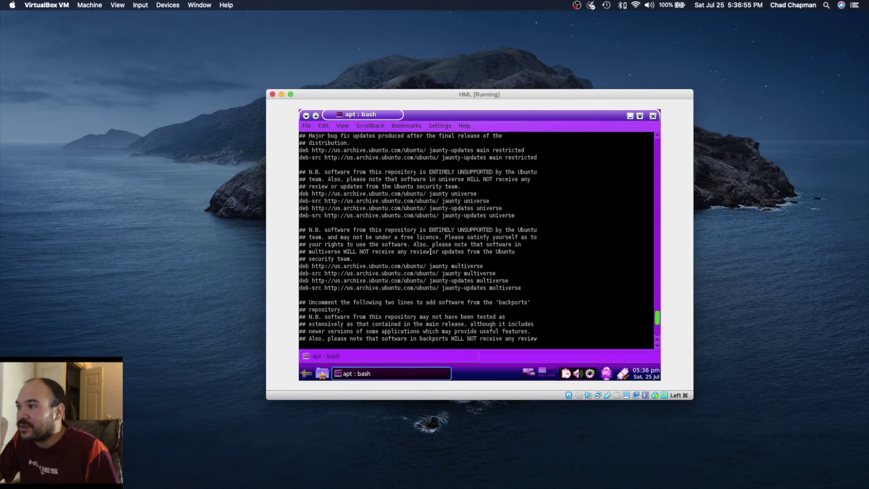
scroll(431, 252, "up", 8)
scroll(431, 251, "down", 6)
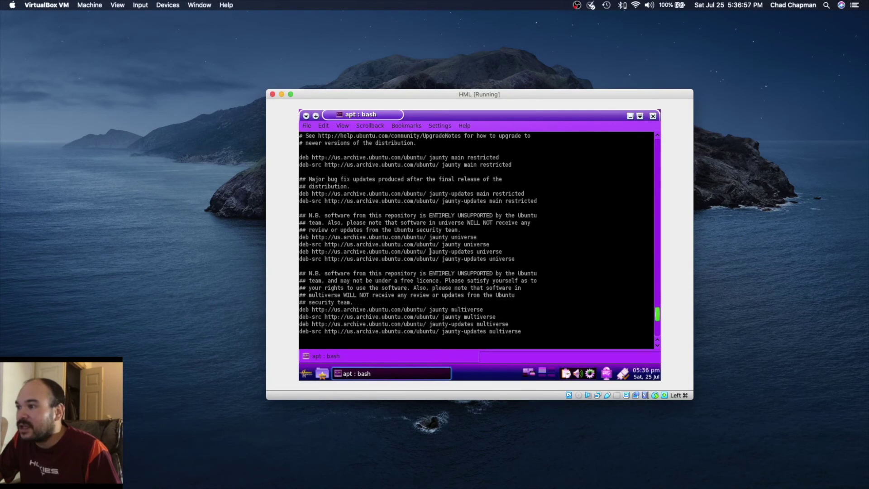
scroll(430, 251, "down", 8)
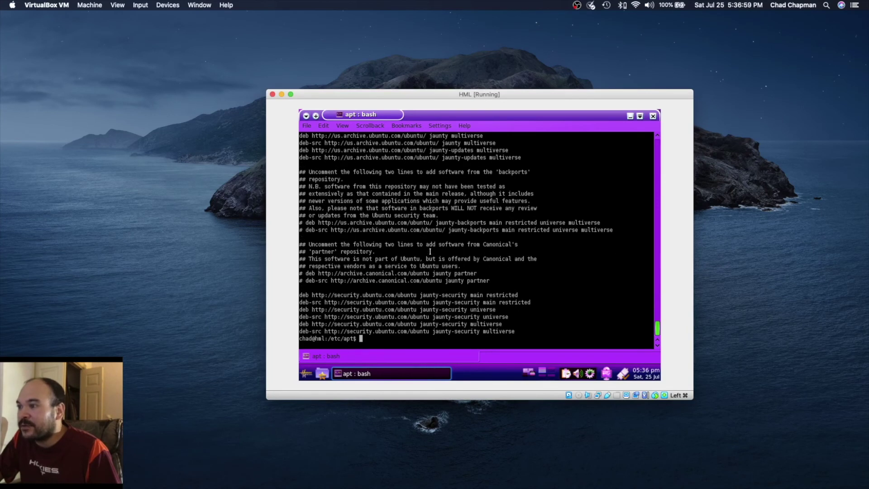
scroll(430, 251, "up", 4)
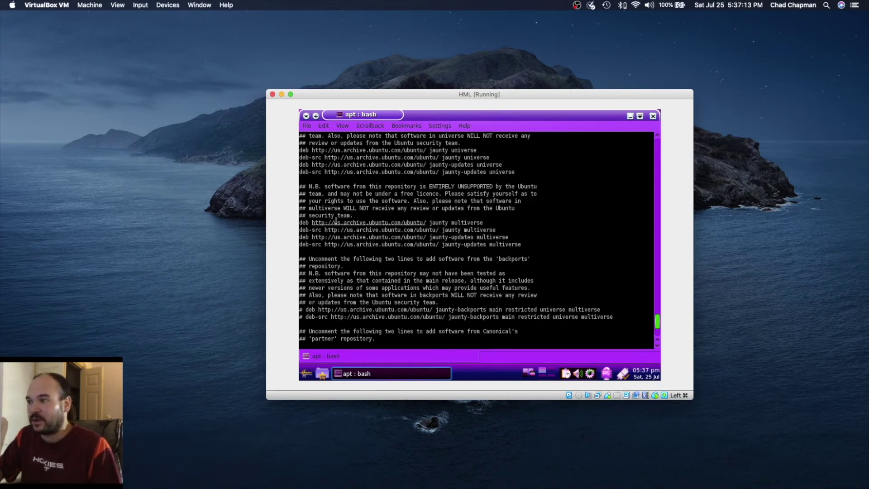
Close the terminal, then launch Kopete from the launcher and close it again.
left_click(653, 117)
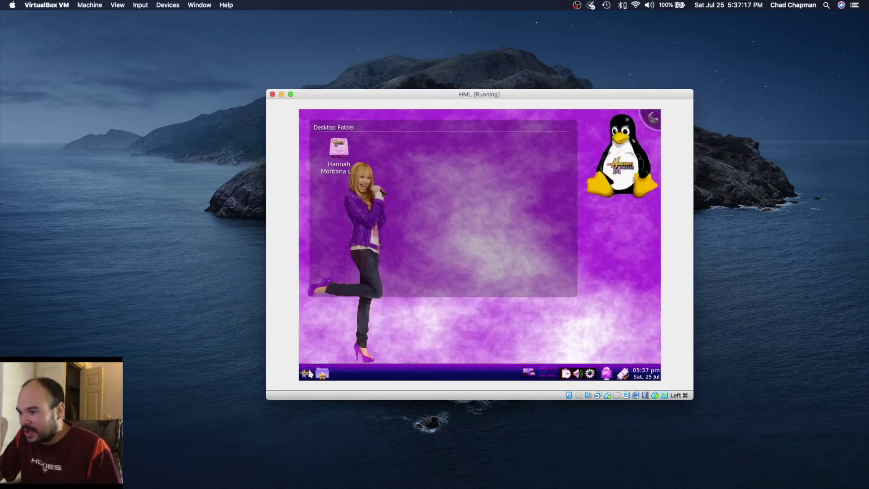
left_click(307, 374)
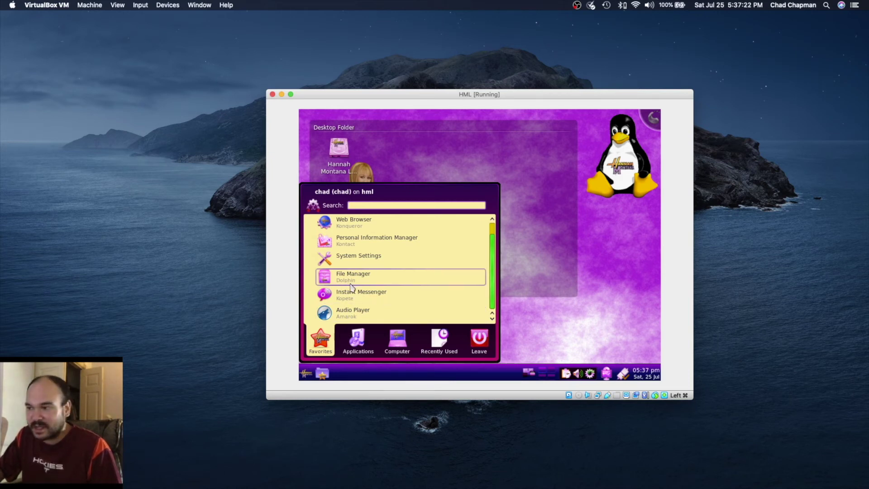
left_click(356, 299)
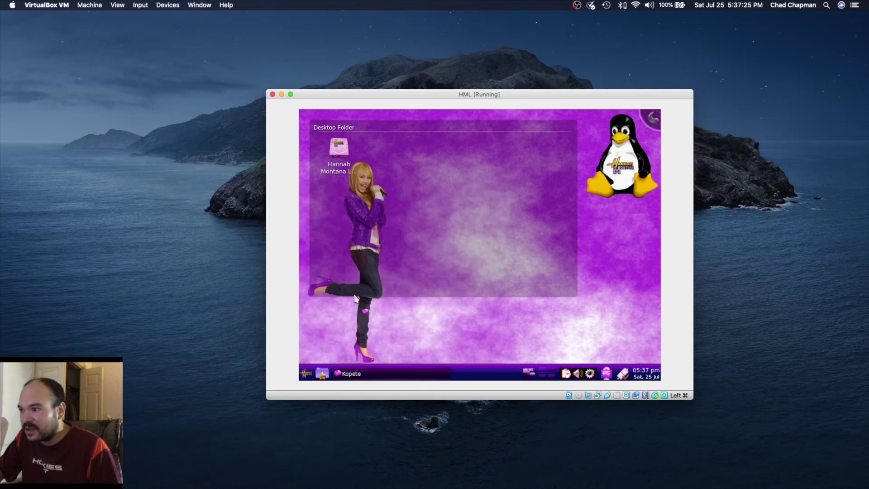
left_click(417, 117)
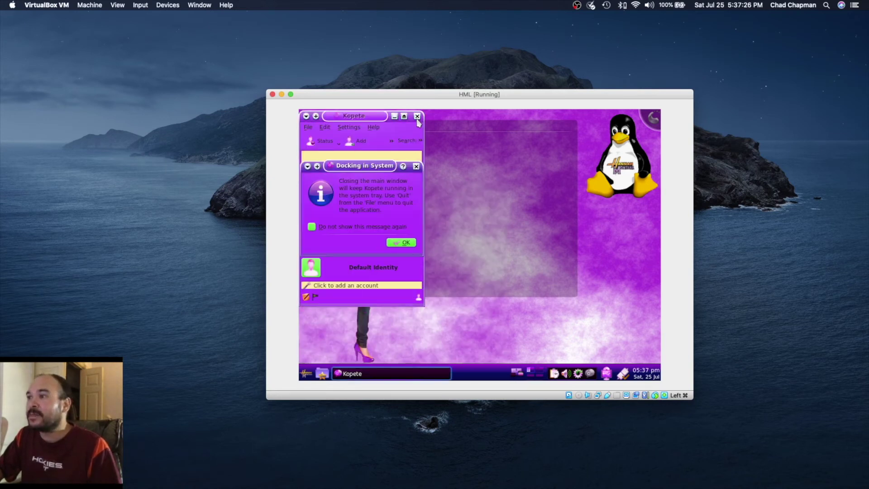
key("Return")
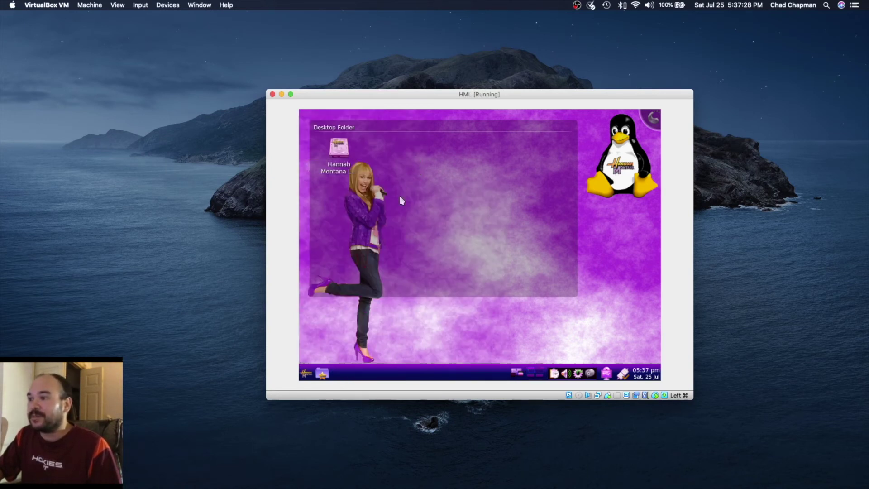
Browse the Graphics and Internet application categories and launch the Konqueror web browser.
left_click(307, 373)
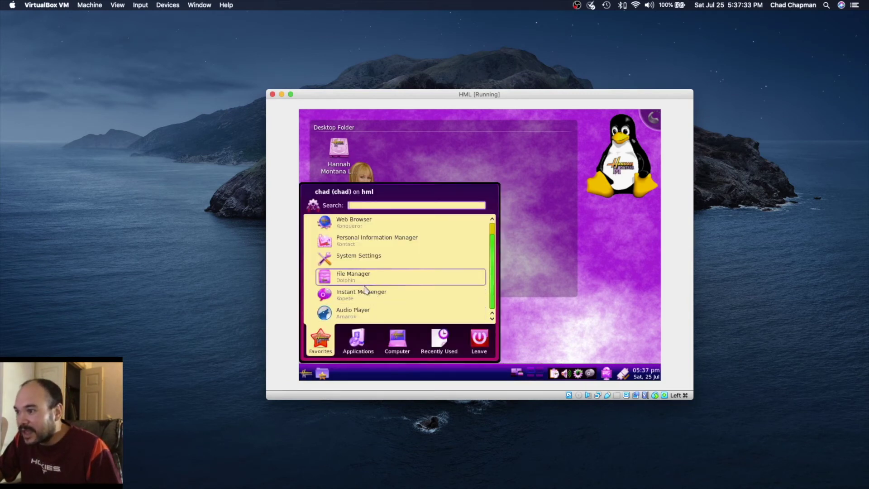
scroll(365, 291, "up", 1)
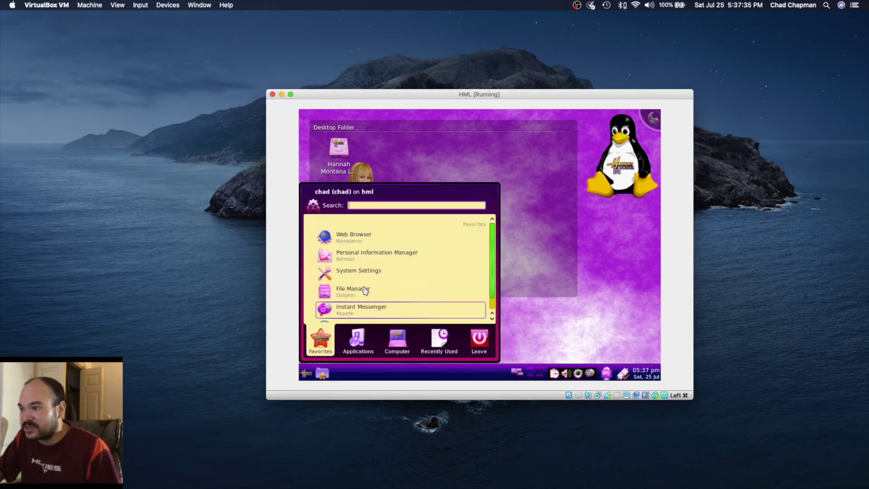
left_click(358, 340)
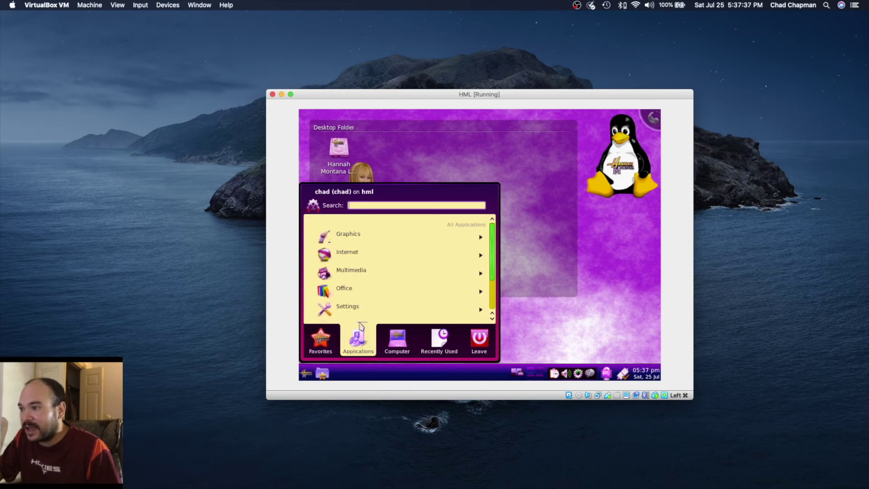
scroll(344, 229, "down", 2)
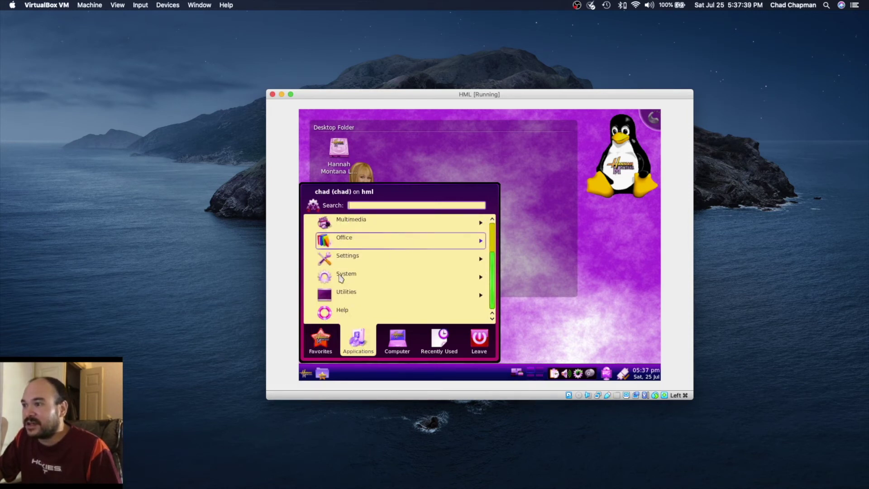
scroll(341, 272, "up", 3)
left_click(345, 233)
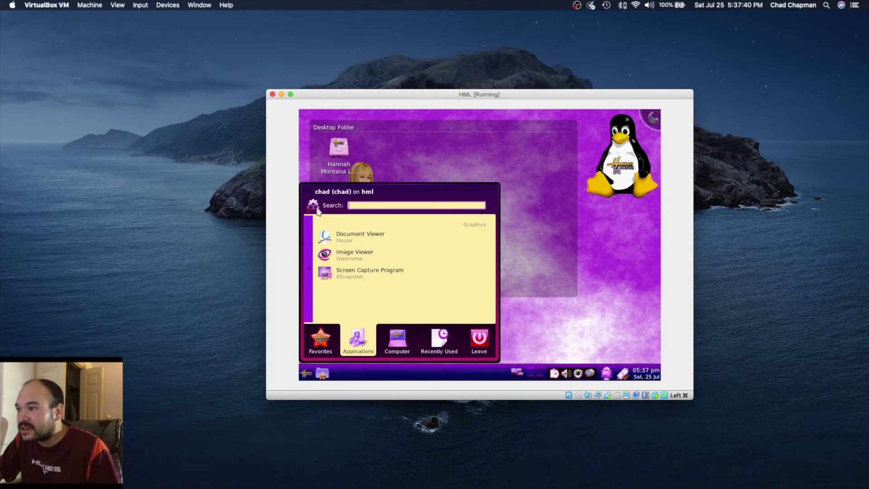
left_click(309, 272)
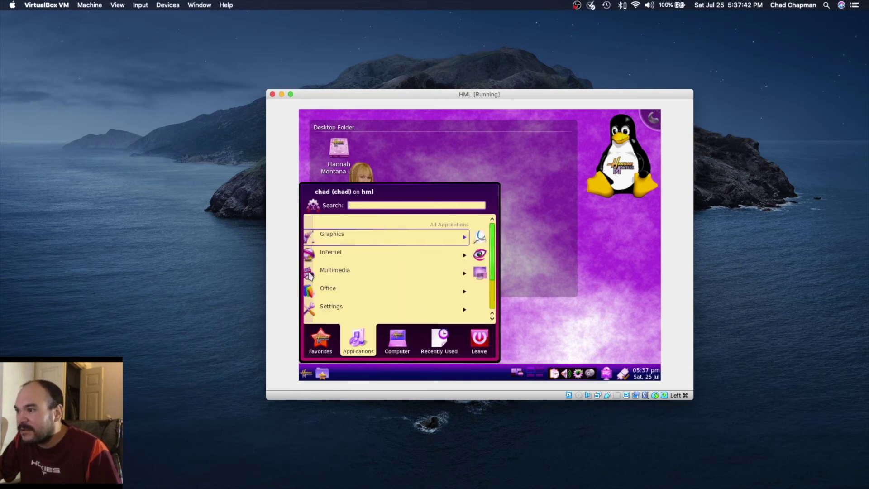
left_click(348, 256)
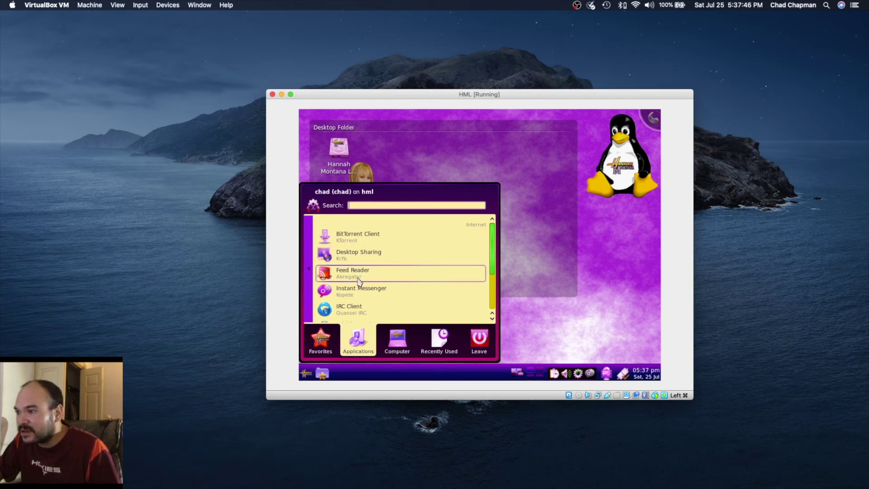
scroll(359, 280, "down", 3)
scroll(360, 282, "up", 1)
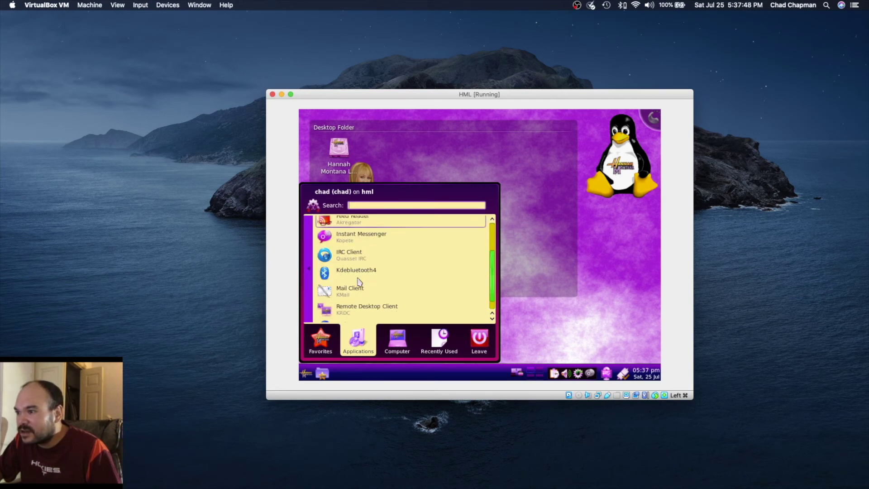
scroll(356, 283, "down", 1)
left_click(349, 312)
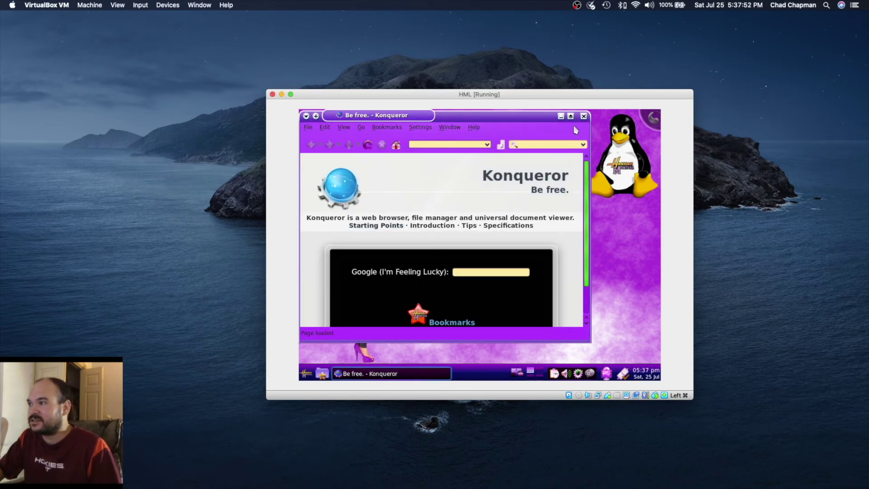
Maximize Konqueror and load youtube.com, scrolling the placeholder-filled page.
left_click(571, 117)
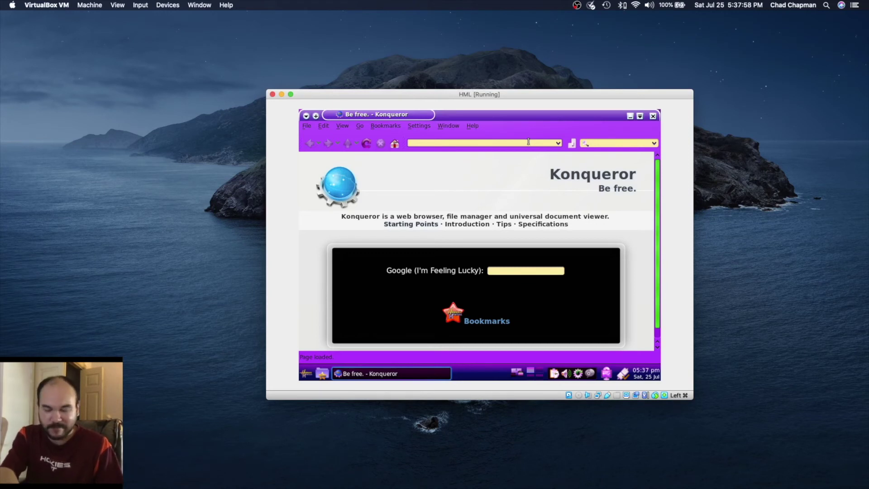
type("youtube.com")
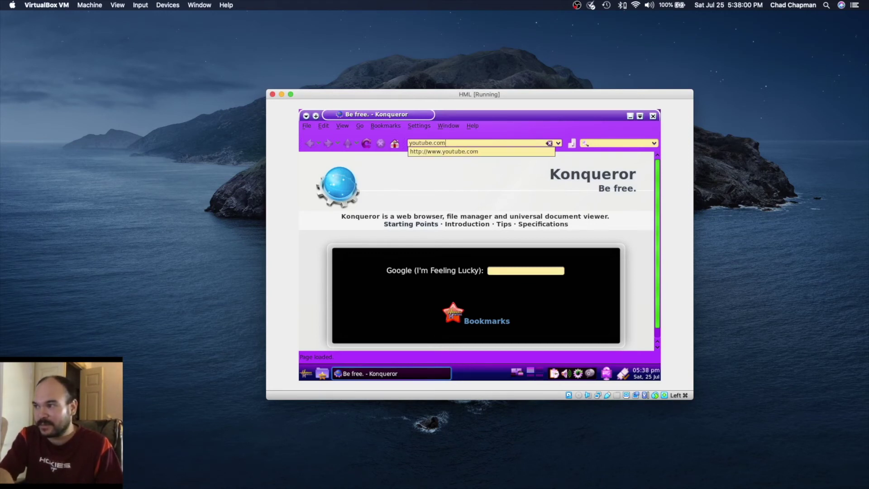
key("Return")
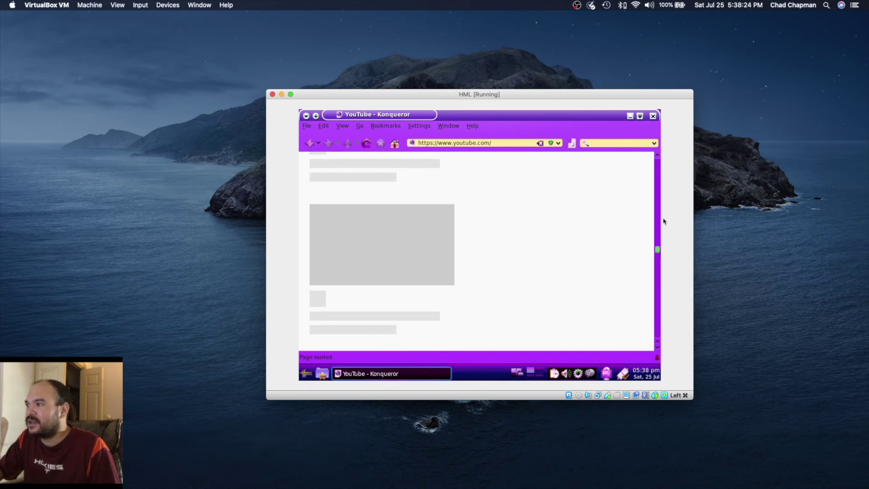
scroll(646, 300, "down", 3)
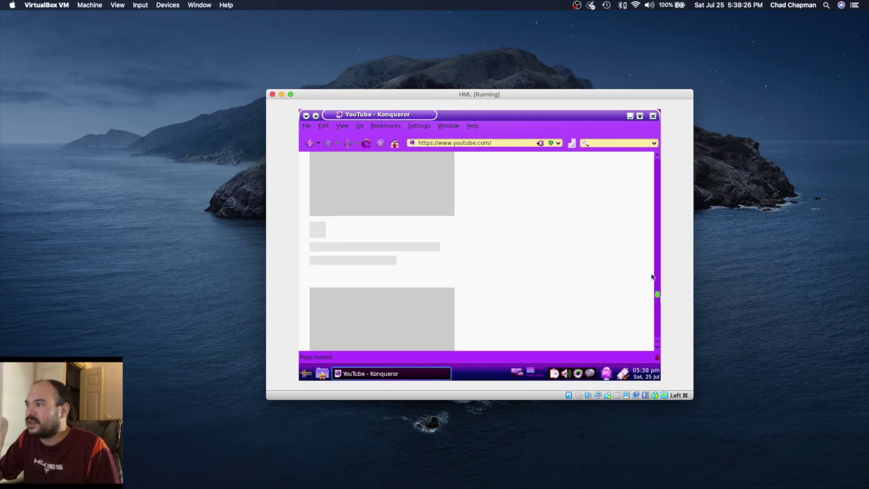
scroll(592, 185, "down", 5)
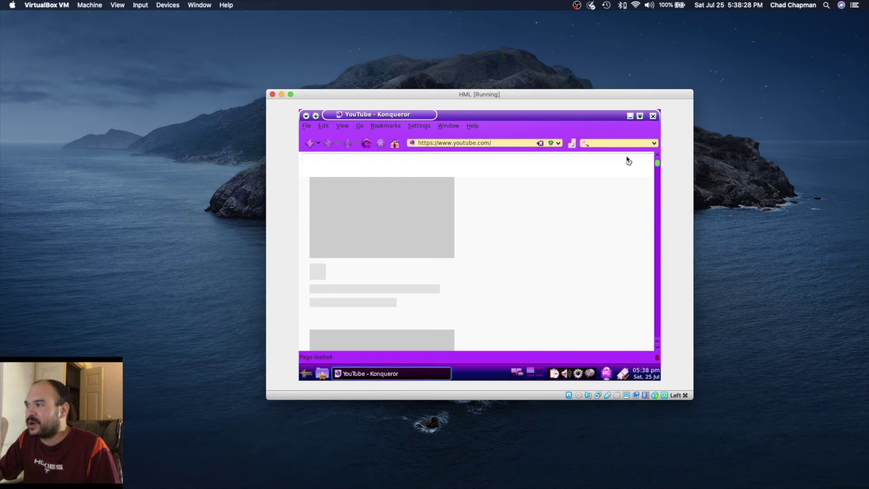
scroll(638, 317, "up", 8)
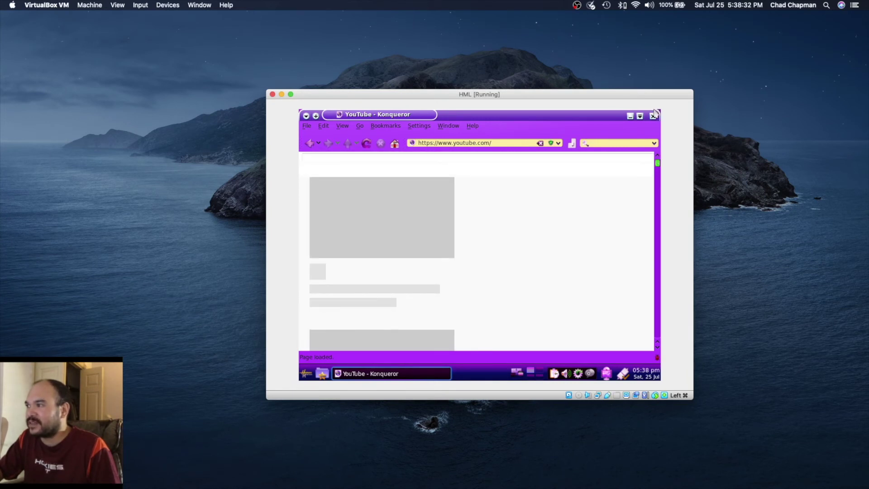
Select the whole YouTube address in the address bar.
left_click(518, 143)
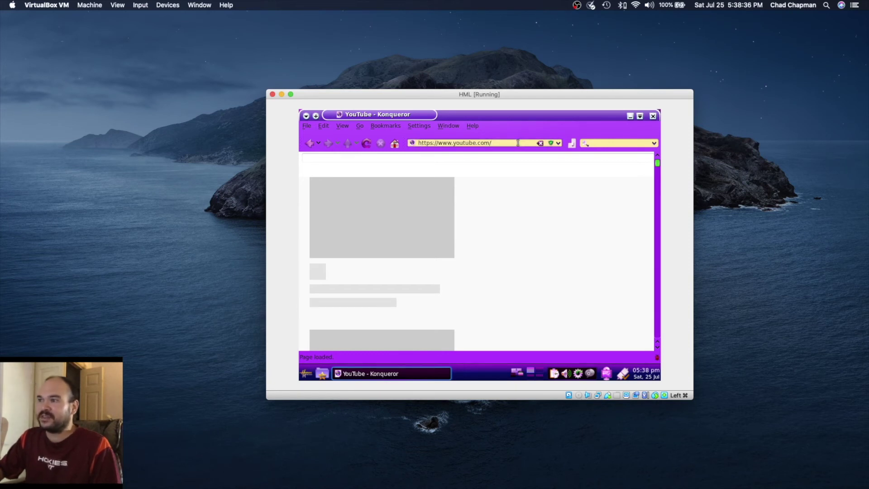
left_click(518, 142)
triple_click(518, 142)
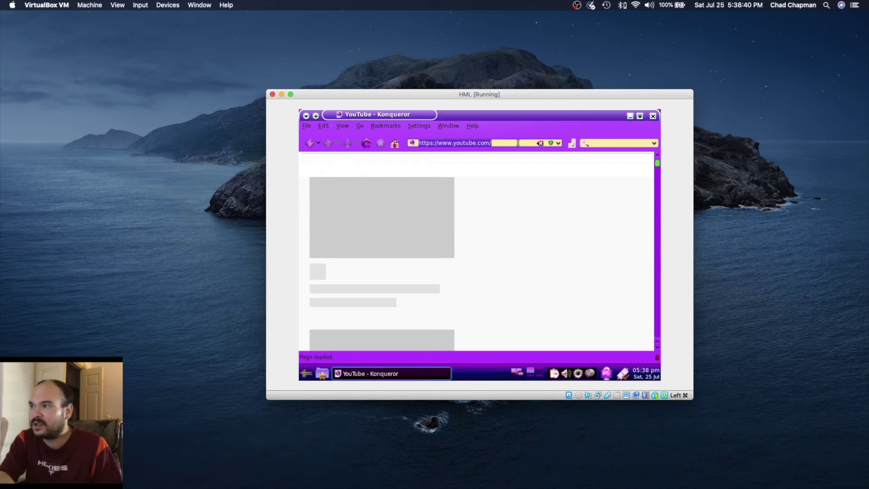
Load google.com in Konqueror, then switch over to Safari on the host.
type("googl")
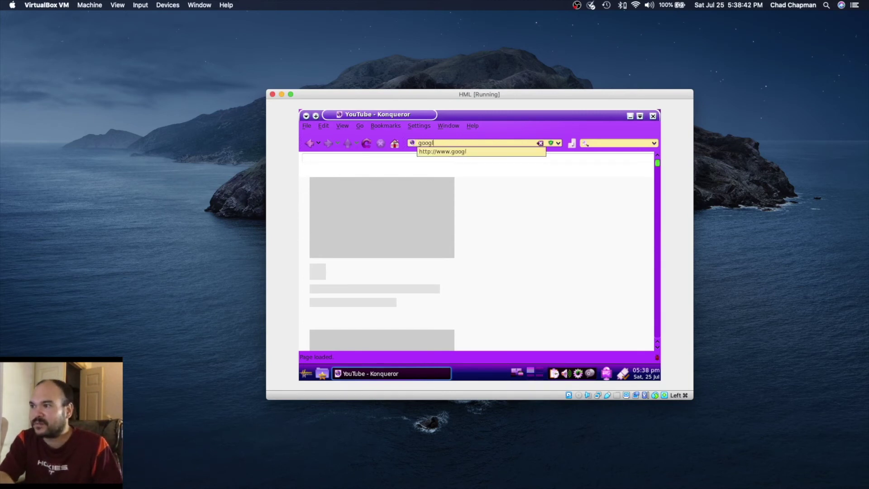
type("e.c")
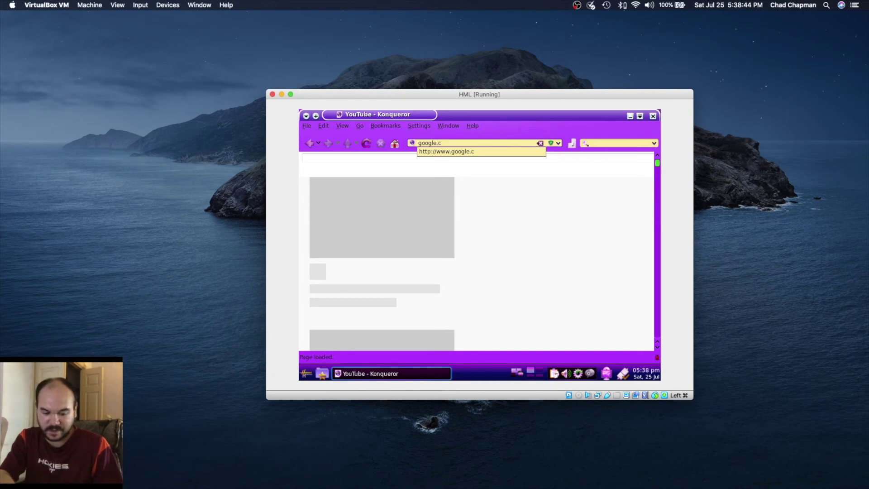
type("om")
key("Return")
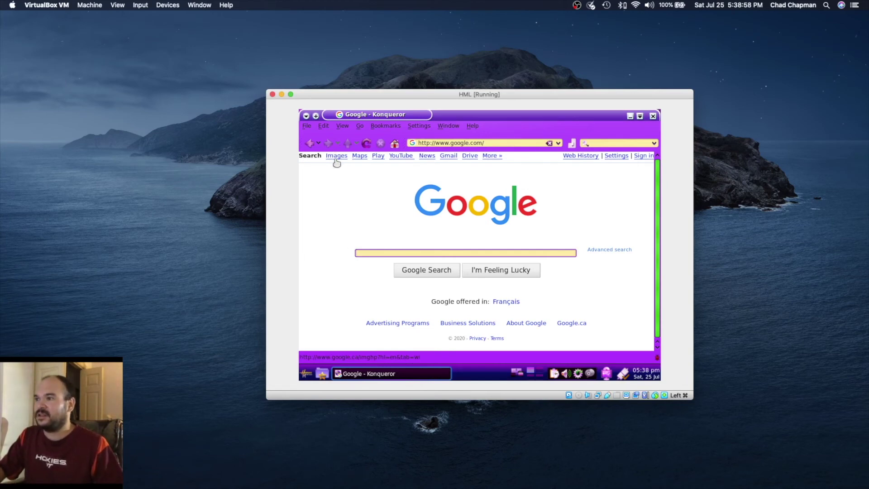
key("super+Tab")
Load google.com in Safari's address bar, then return to the VirtualBox space.
left_click(507, 20)
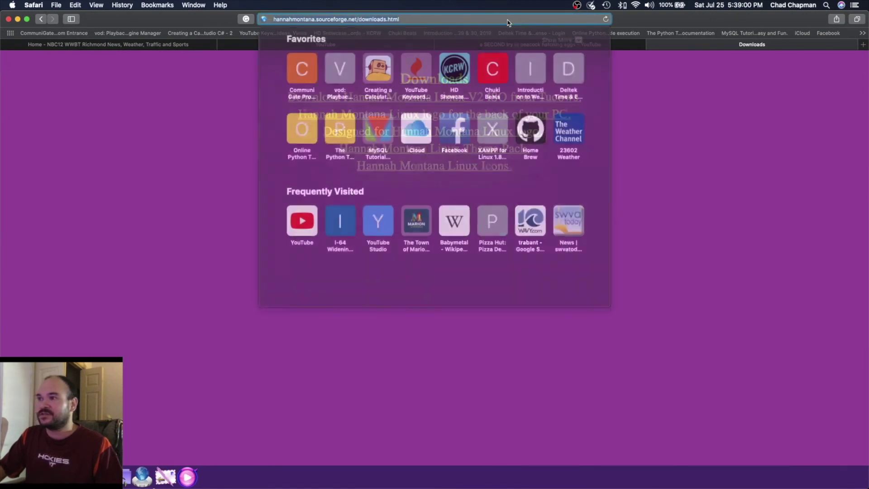
type("goo")
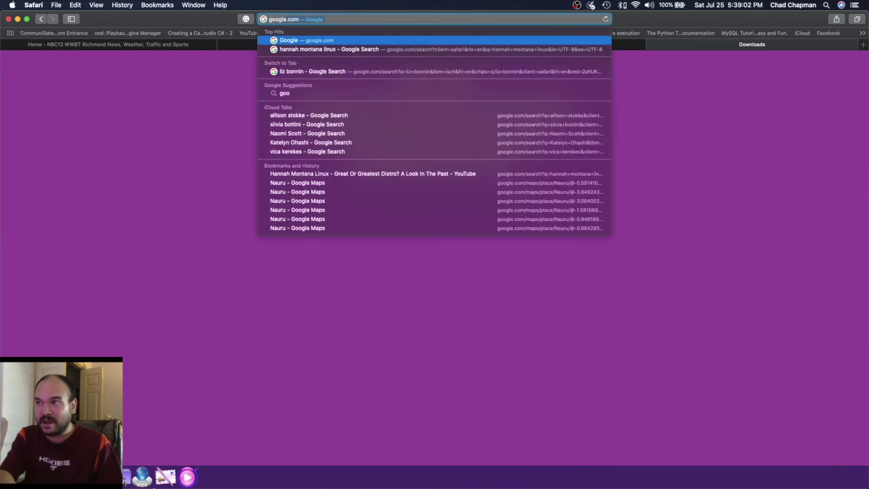
type("gle.com")
key("Return")
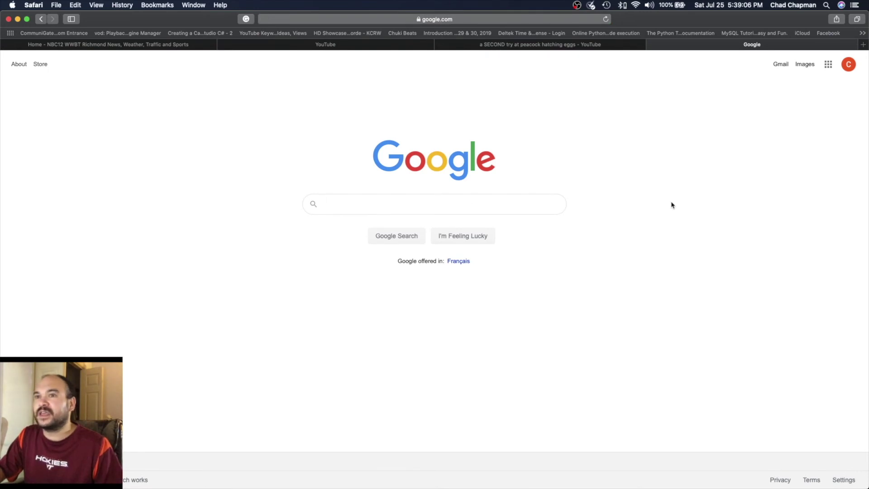
key("ctrl+Right")
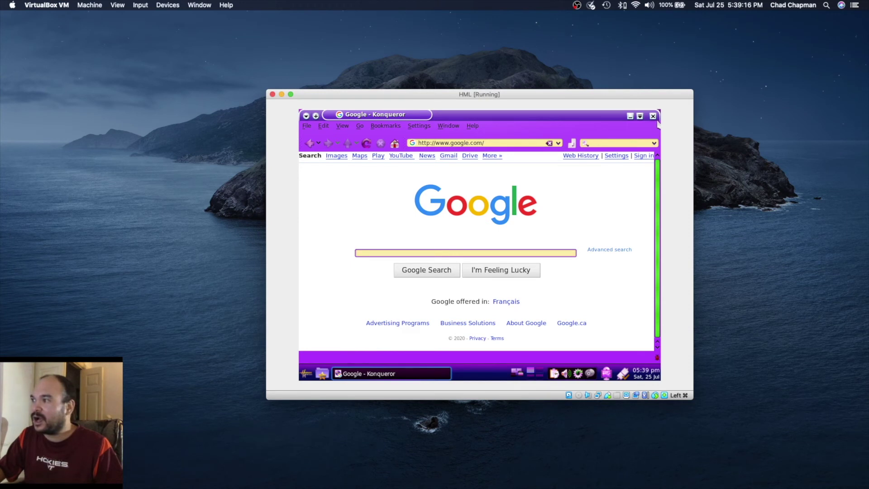
Close Konqueror and briefly show then dismiss the home folder popup.
left_click(654, 117)
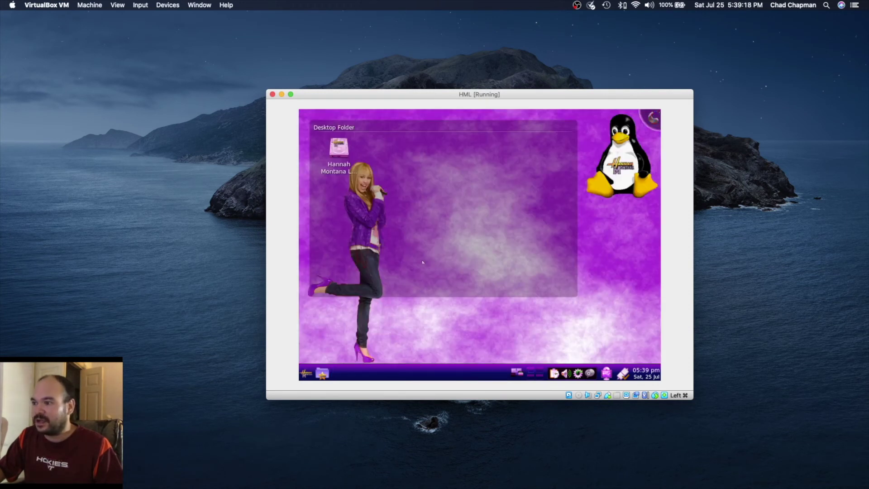
left_click(326, 375)
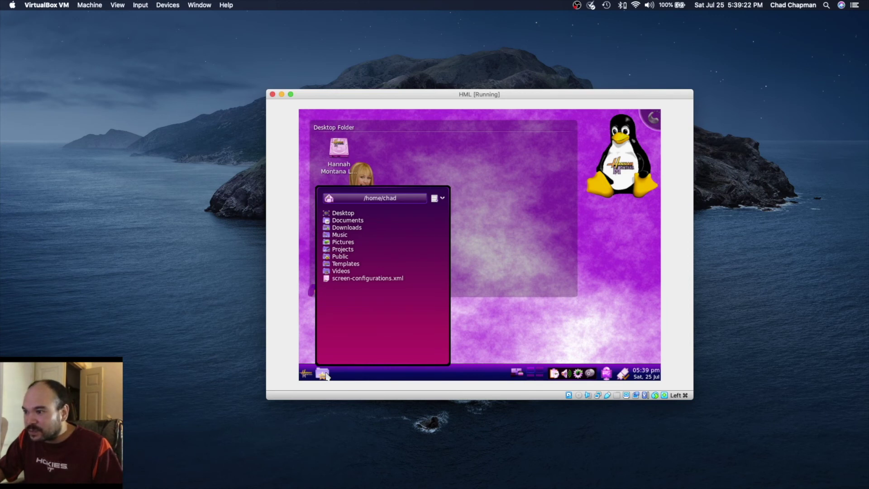
left_click(326, 375)
Browse the Multimedia, Office, Settings and Utilities categories and launch Kate, the Advanced Text Editor.
left_click(306, 373)
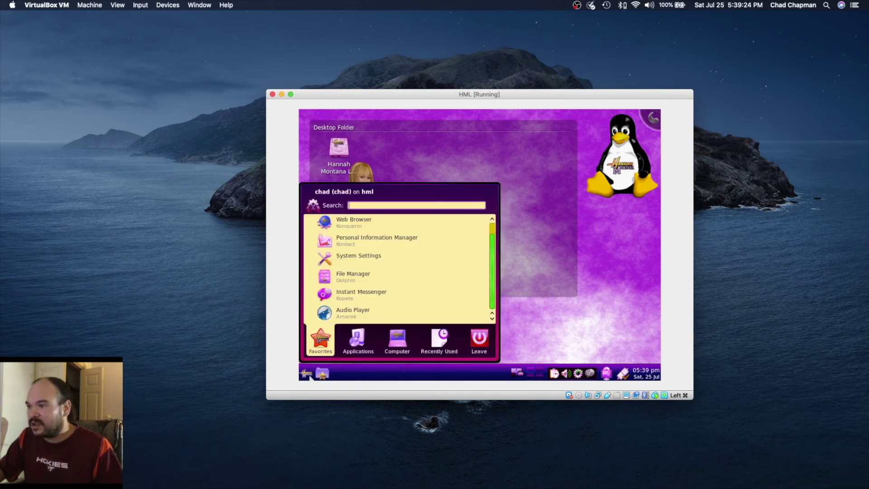
left_click(395, 345)
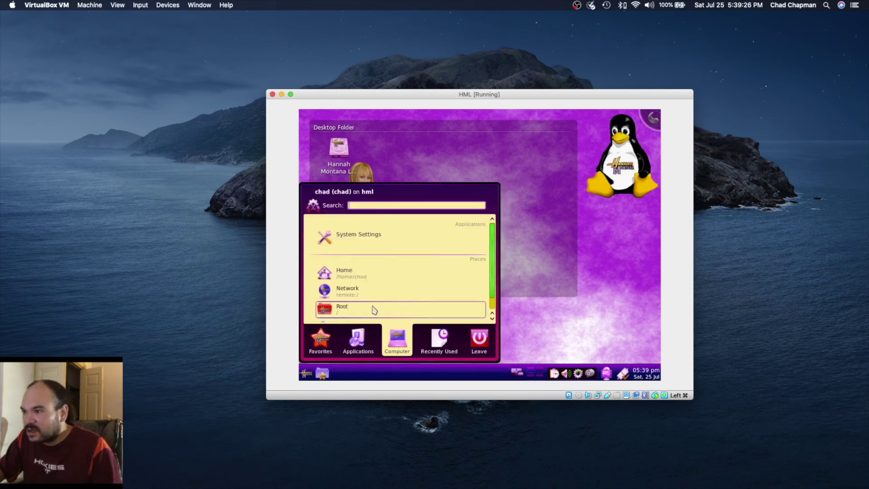
left_click(359, 340)
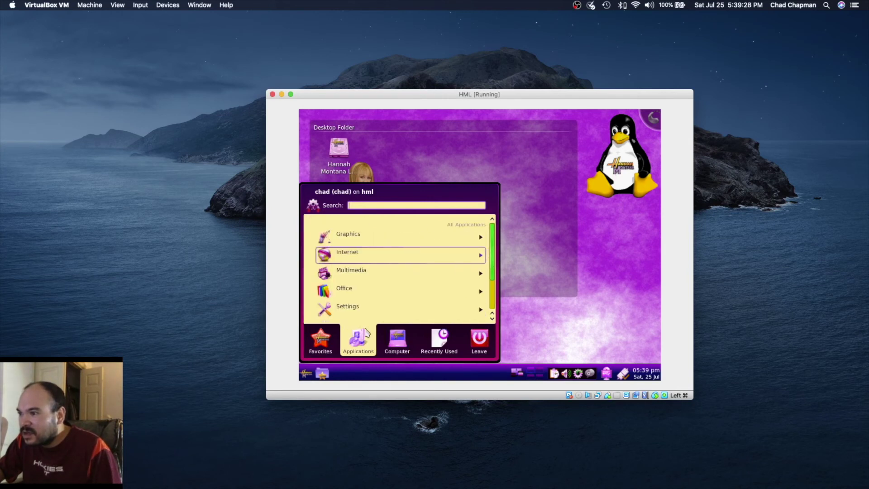
left_click(349, 257)
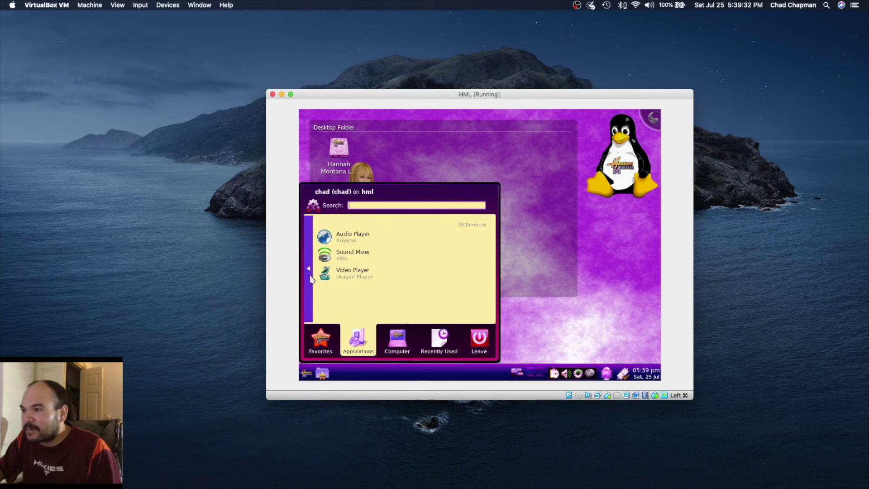
left_click(310, 276)
left_click(349, 282)
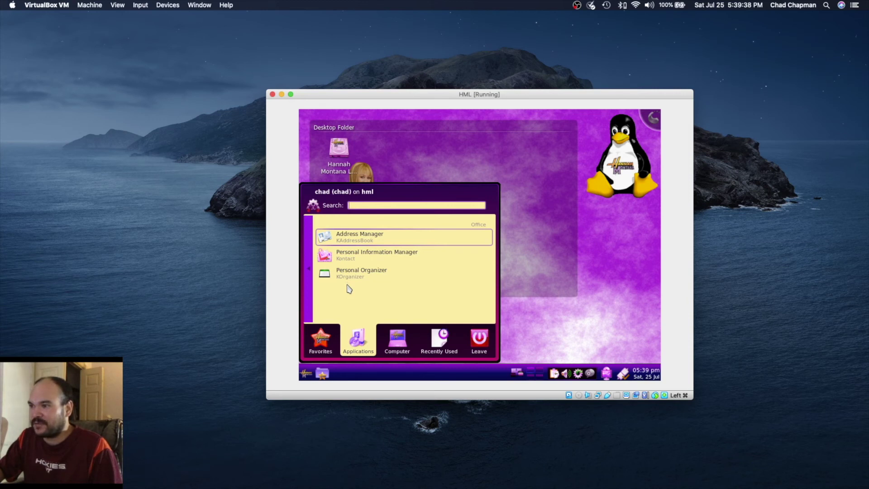
left_click(312, 279)
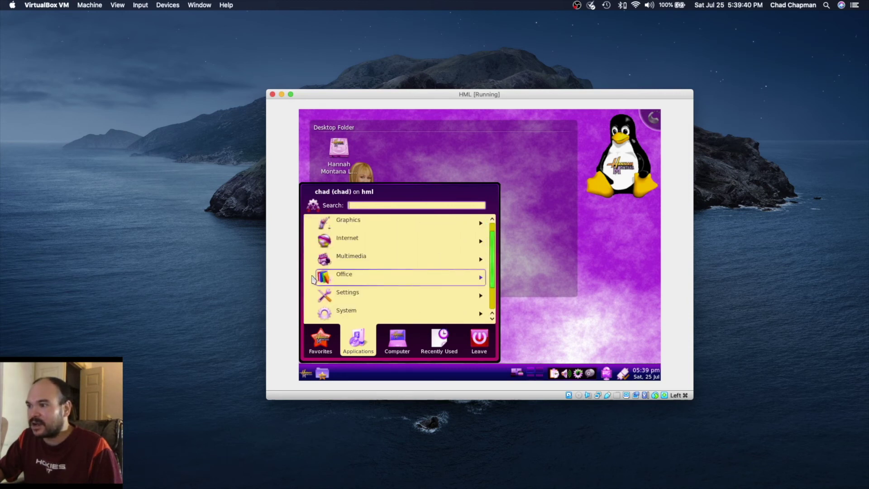
left_click(346, 298)
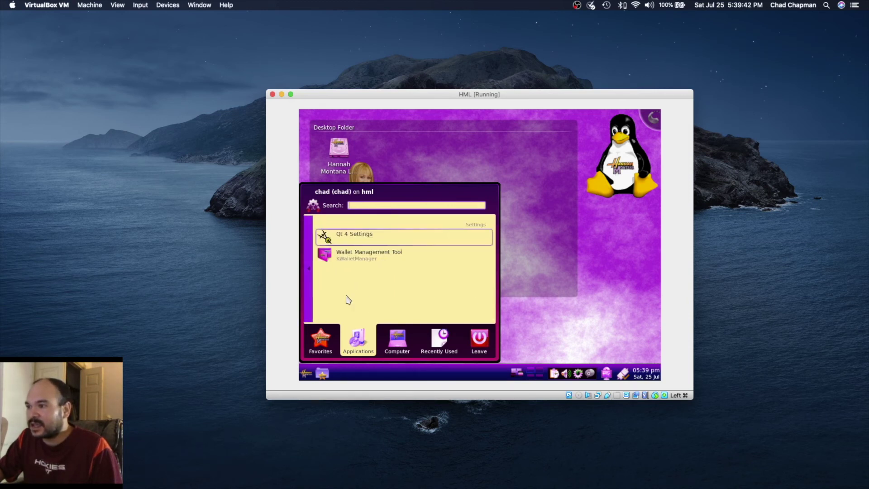
left_click(311, 278)
scroll(349, 306, "down", 1)
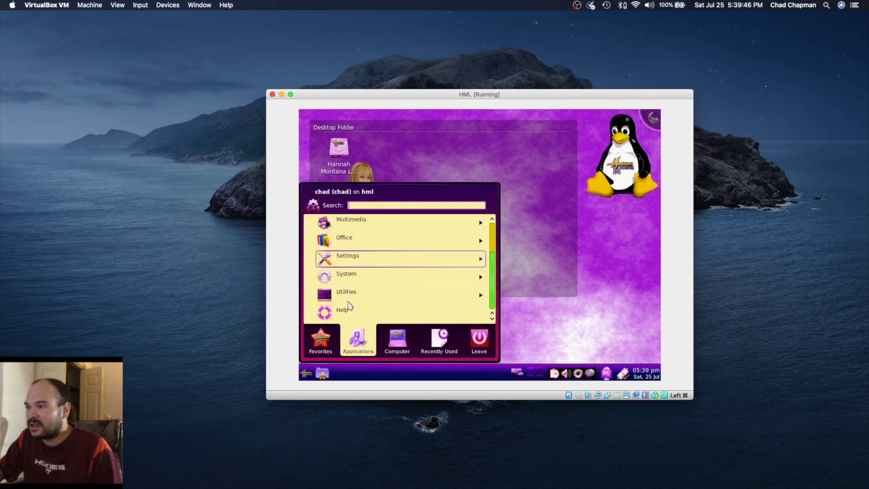
left_click(343, 295)
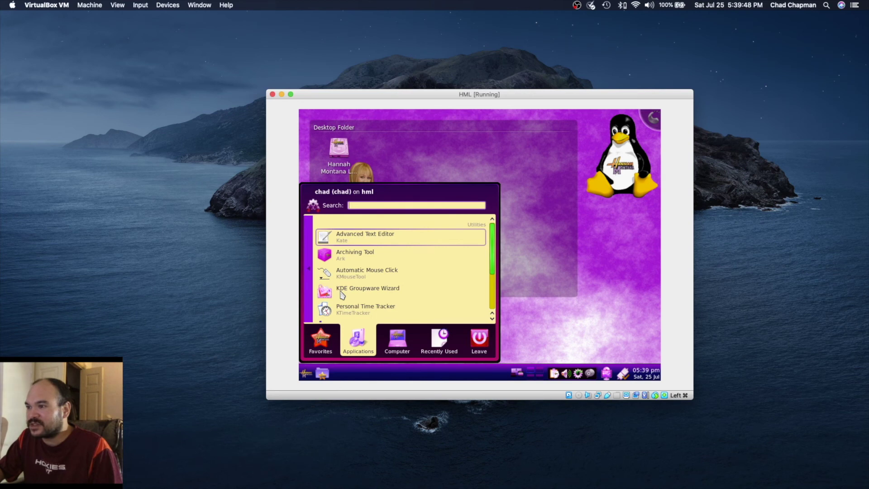
left_click(358, 244)
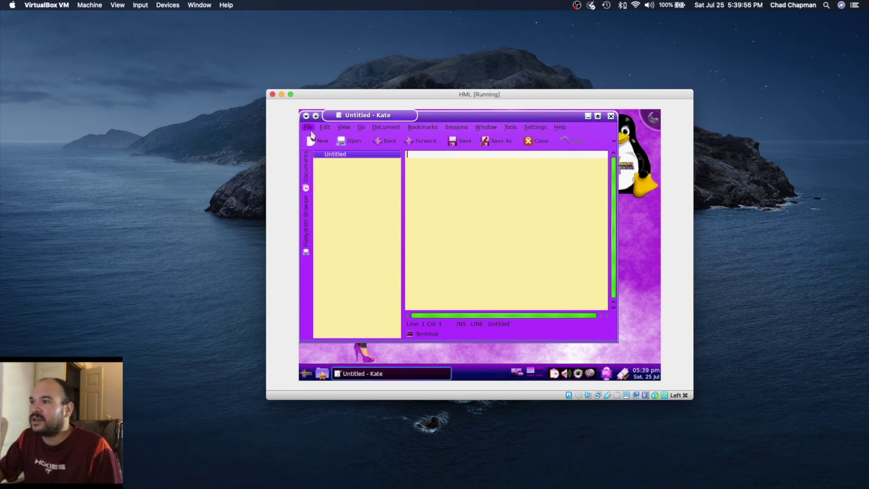
Close the Kate editor and launch the Amarok audio player from the launcher Favorites.
left_click(611, 117)
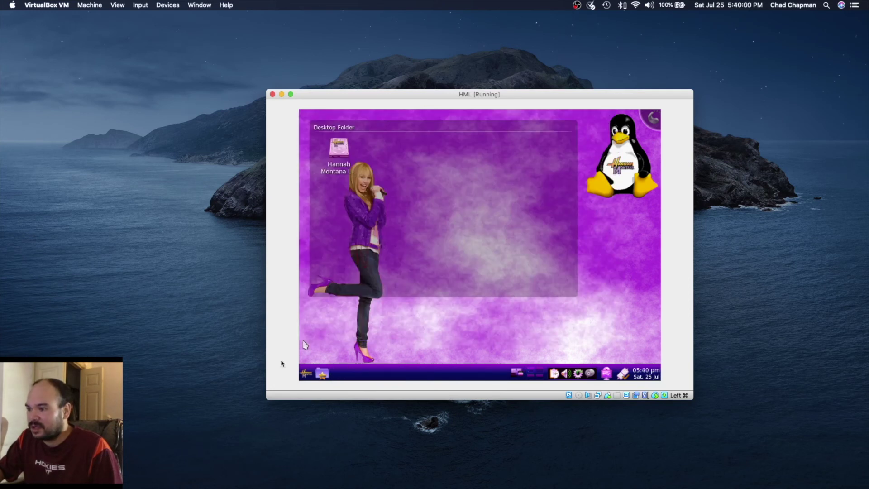
left_click(306, 374)
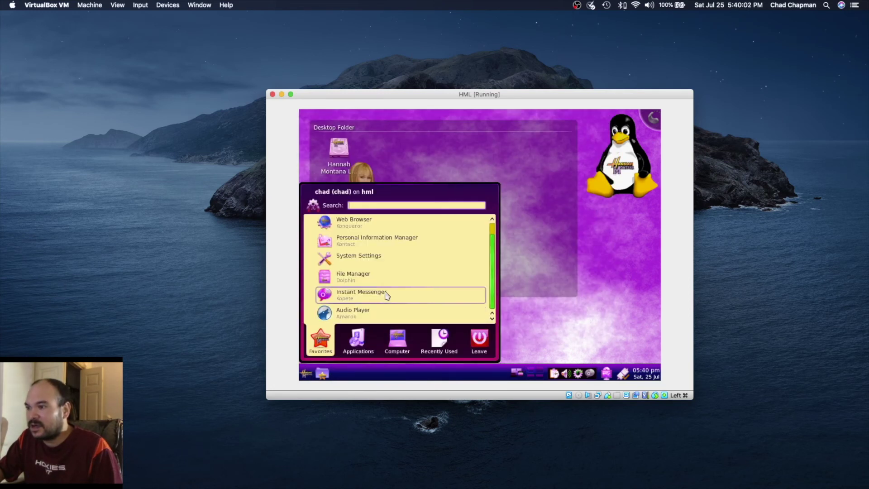
left_click(361, 313)
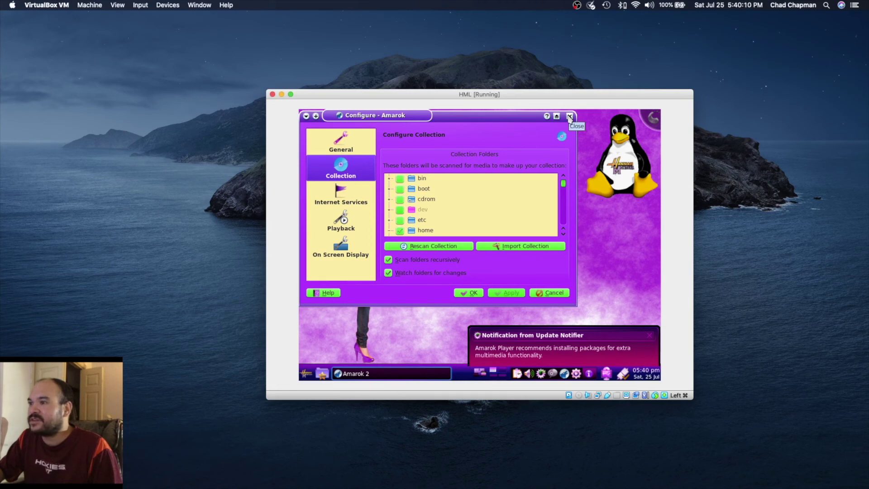
Close Amarok's Configure dialog and main window, then acknowledge the tray-docking notice.
left_click(337, 144)
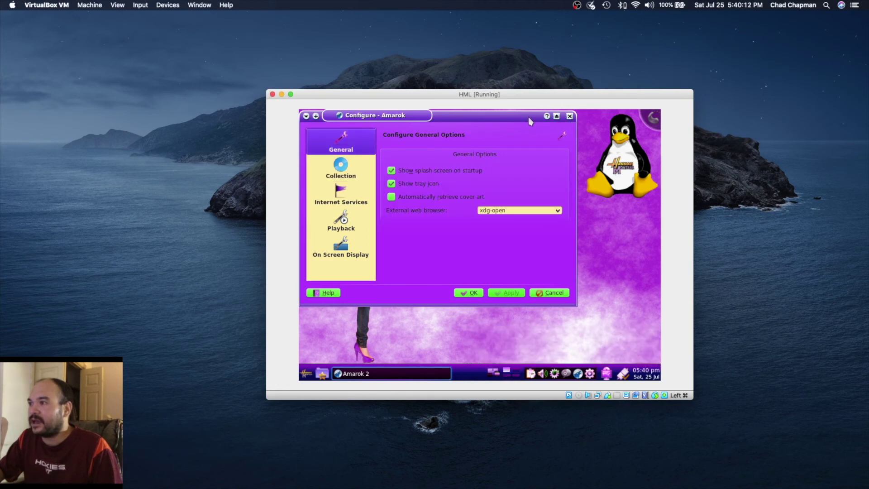
left_click(570, 117)
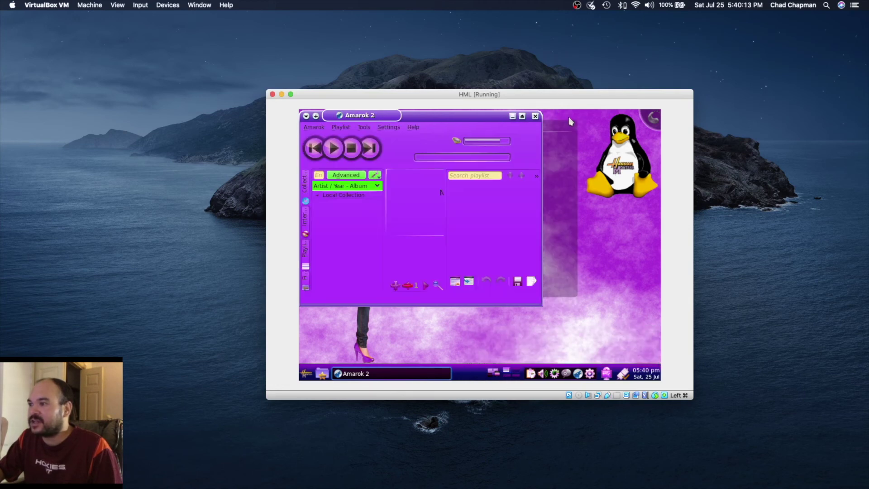
left_click(535, 116)
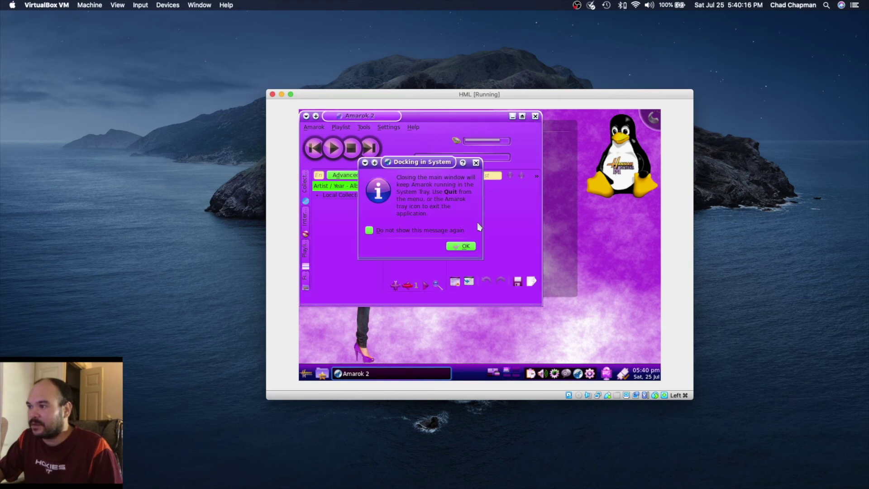
left_click(459, 247)
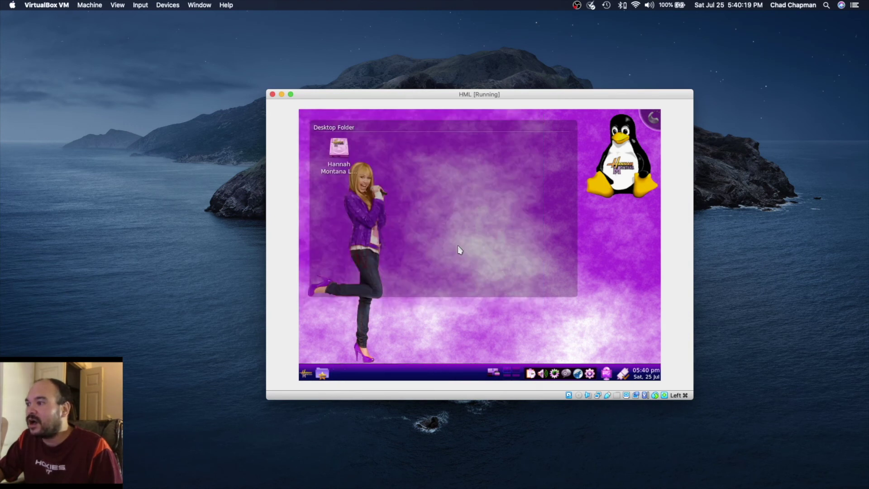
Glance at the widget dashboard, then accept the full upgrade to 12.04.5 LTS.
left_click(493, 372)
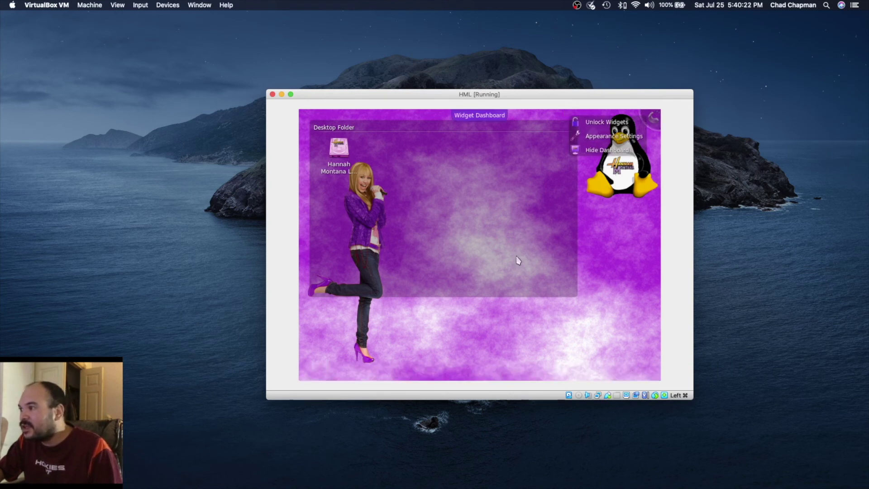
left_click(585, 151)
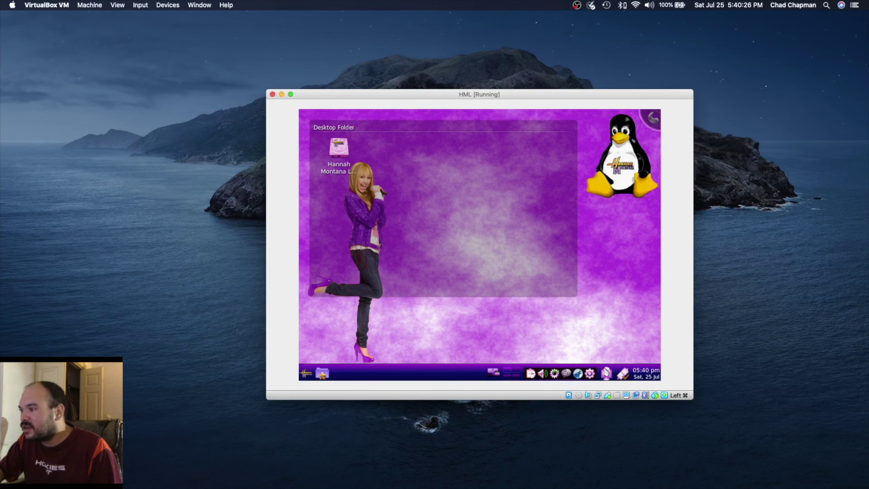
left_click(555, 374)
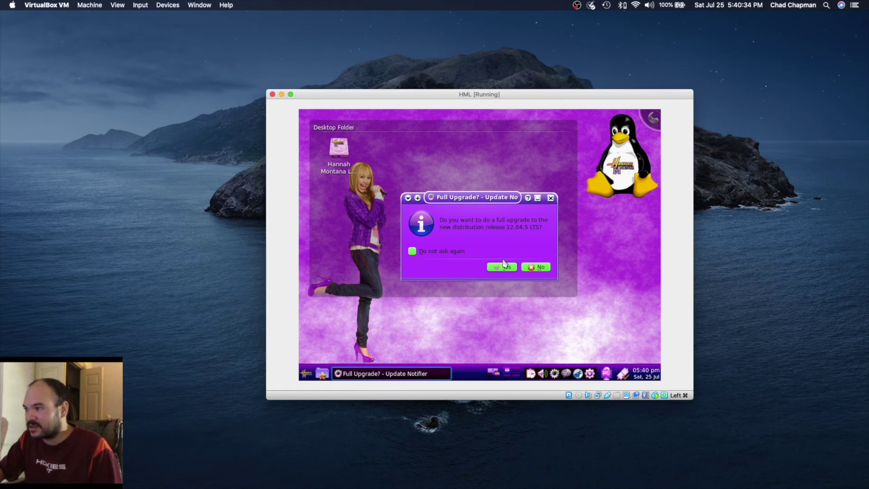
left_click(502, 268)
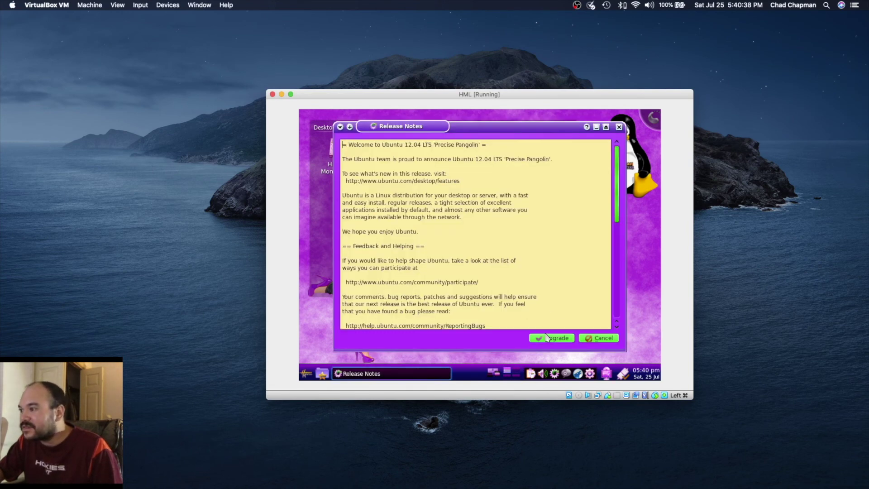
Scroll through the release notes and accept them to start upgrading.
scroll(486, 269, "down", 1)
scroll(486, 269, "down", 7)
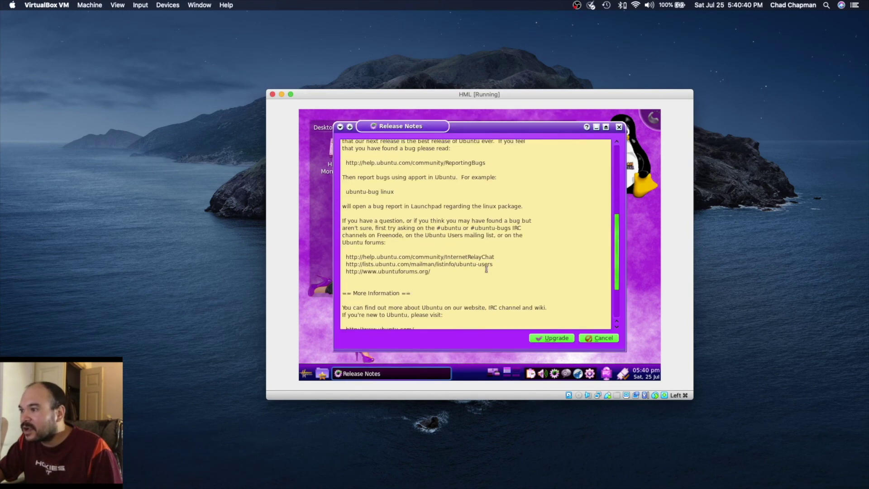
scroll(486, 270, "up", 8)
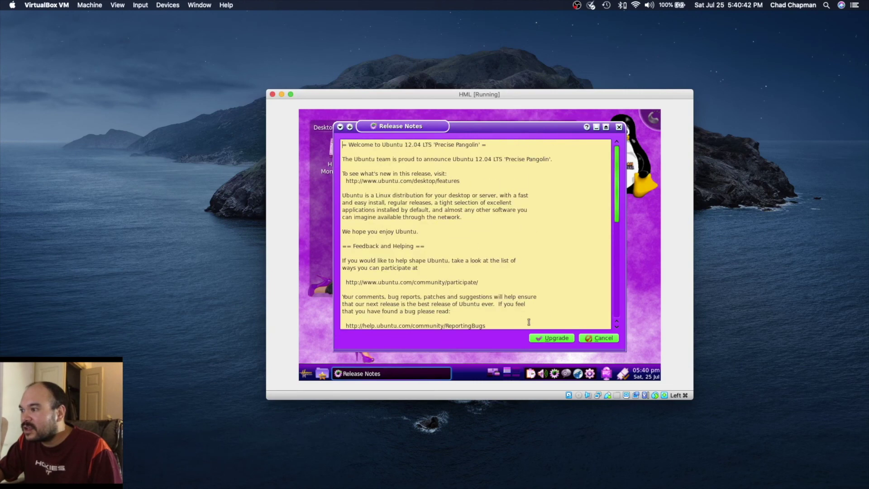
left_click(544, 340)
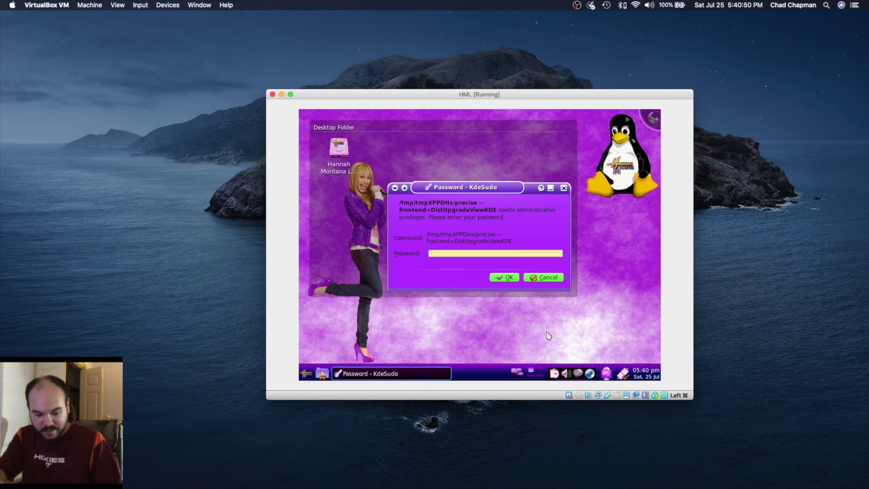
Submit the administrator password in KdeSudo, then open and close Dolphin's Root folder view.
type("•")
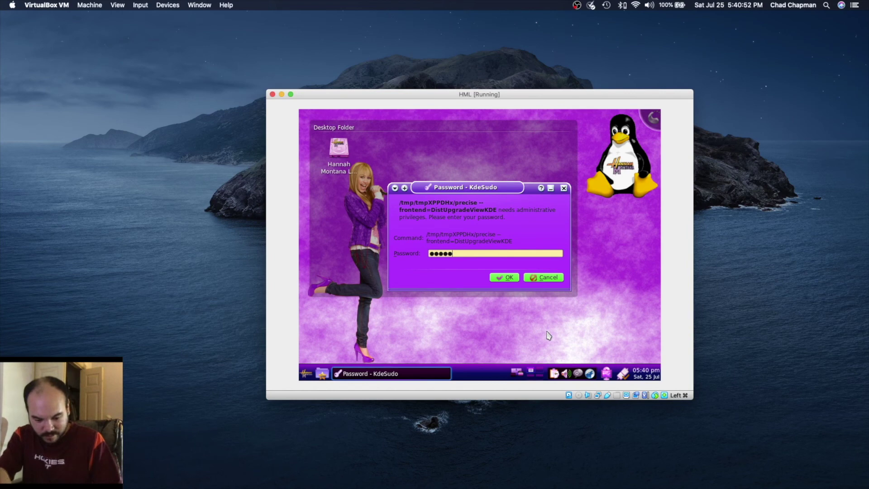
type("•••••")
key("Return")
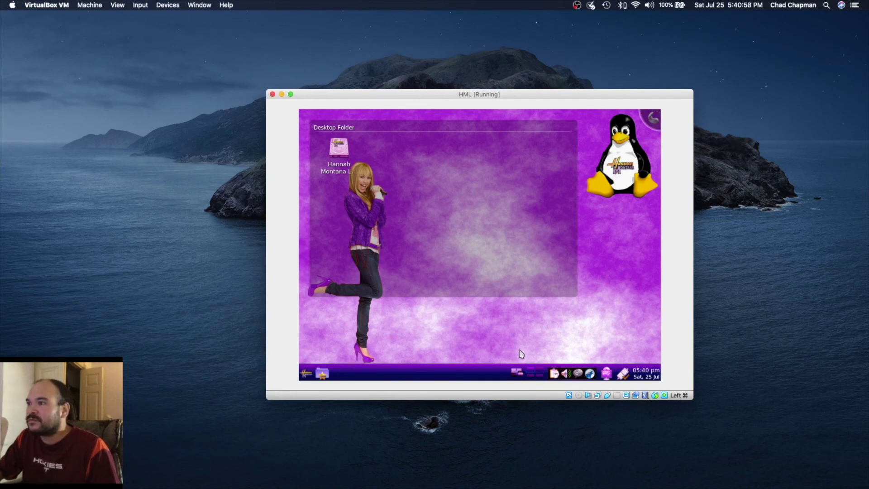
left_click(342, 173)
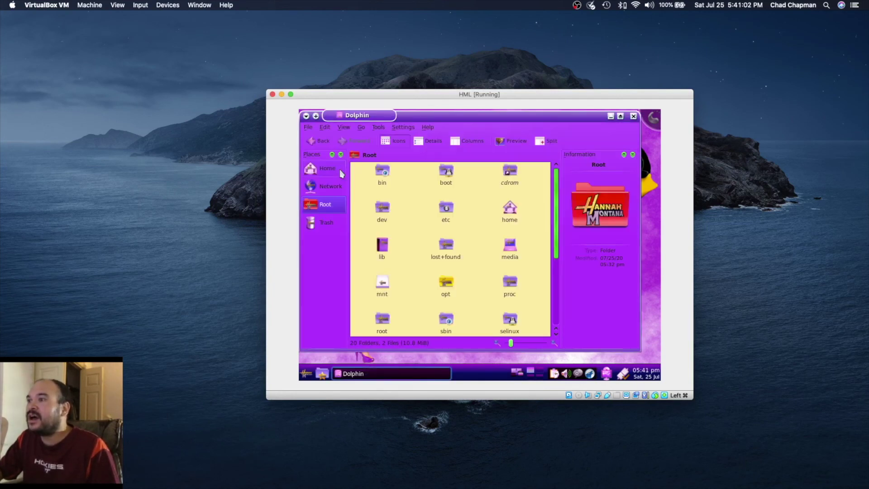
left_click(634, 117)
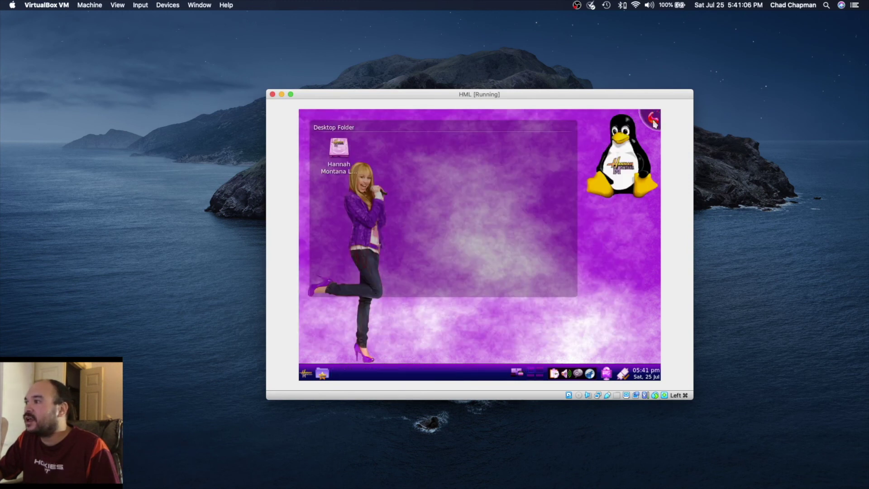
mouse_move(655, 123)
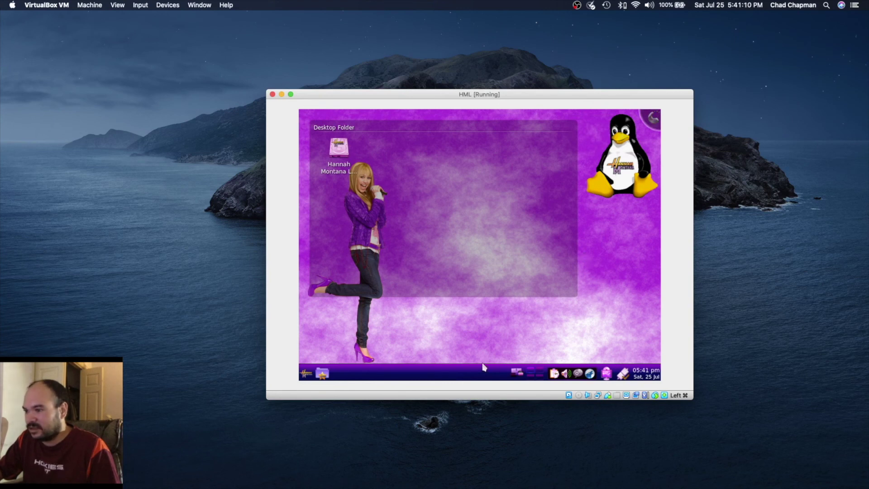
Toggle the Kickoff launcher closed and reopen it on its Favorites list.
left_click(307, 374)
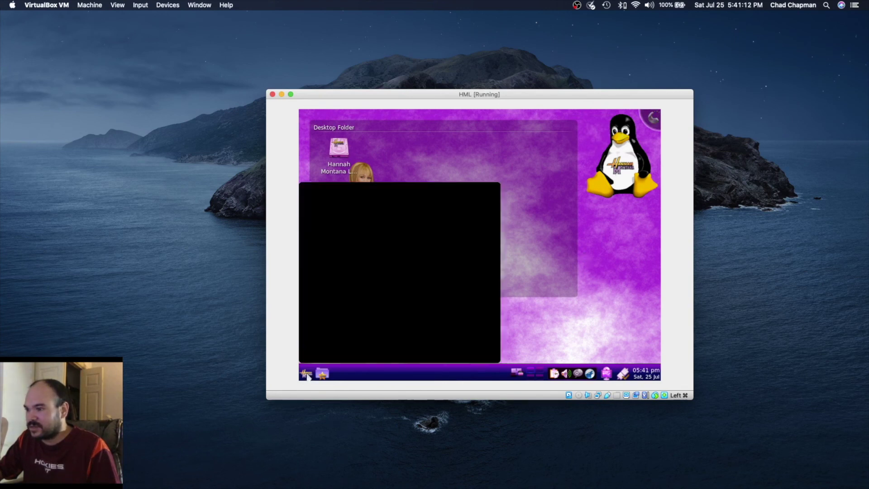
left_click(307, 375)
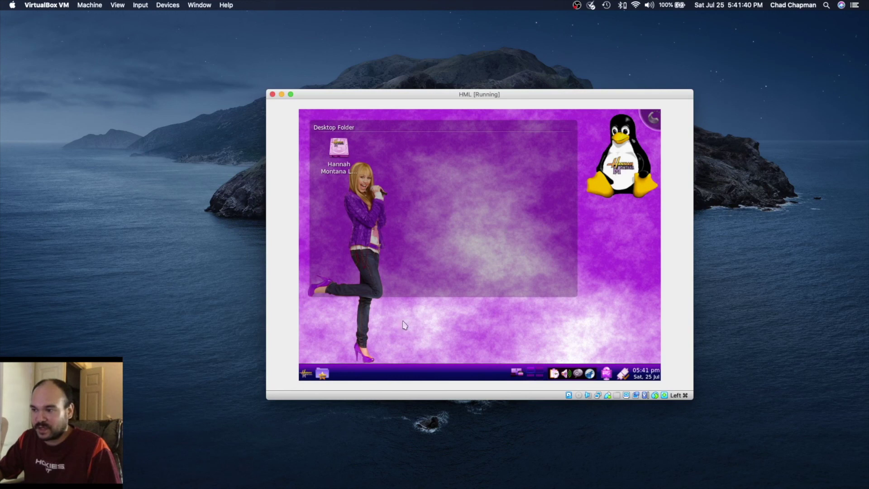
left_click(307, 373)
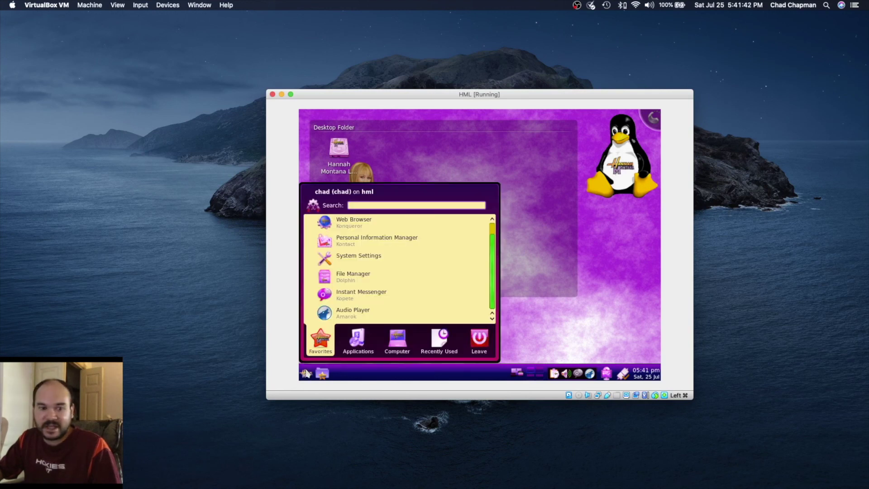
left_click(307, 373)
left_click(306, 373)
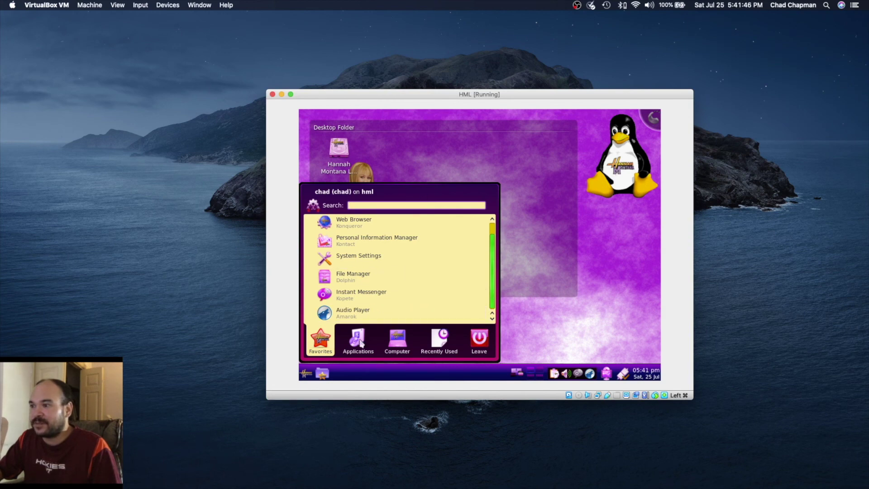
left_click(358, 342)
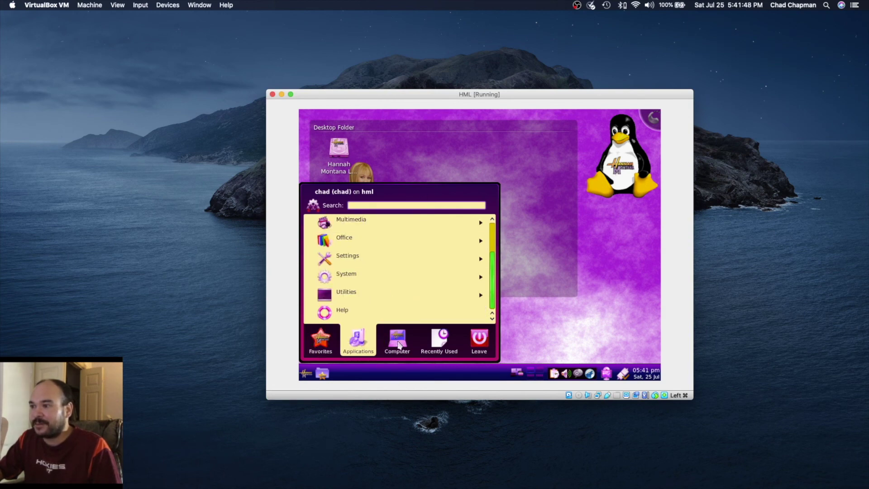
left_click(399, 344)
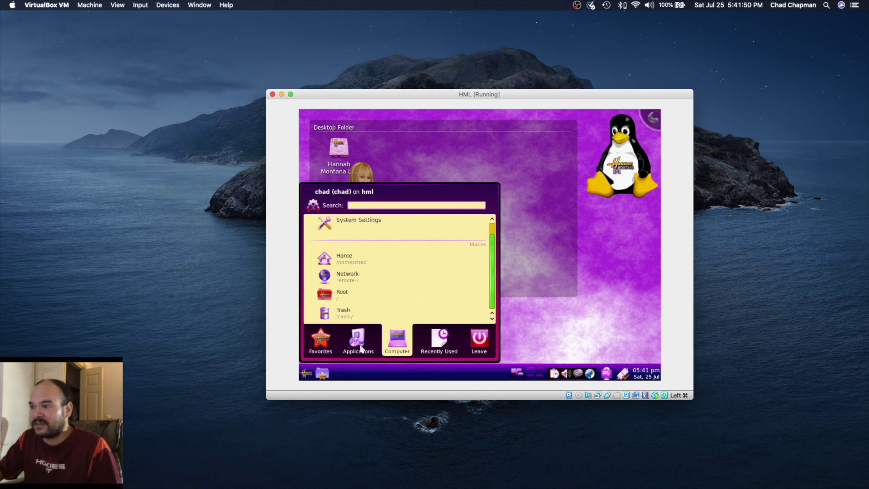
left_click(361, 347)
left_click(323, 343)
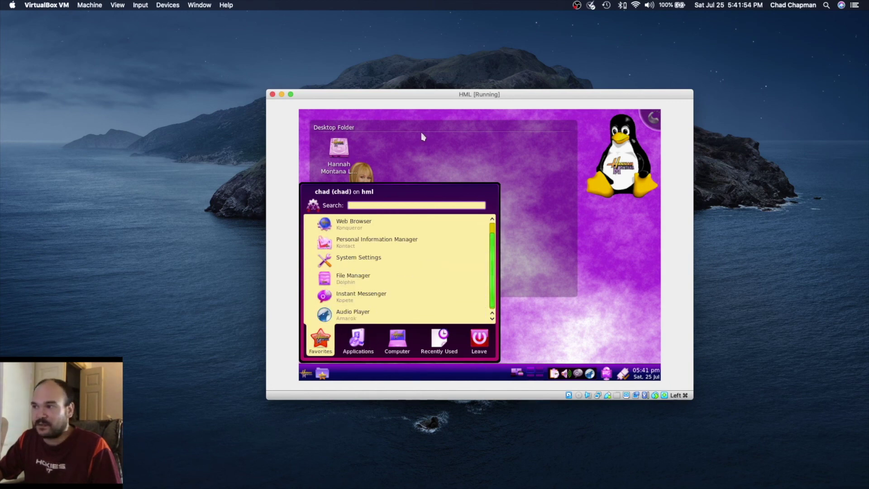
left_click(422, 150)
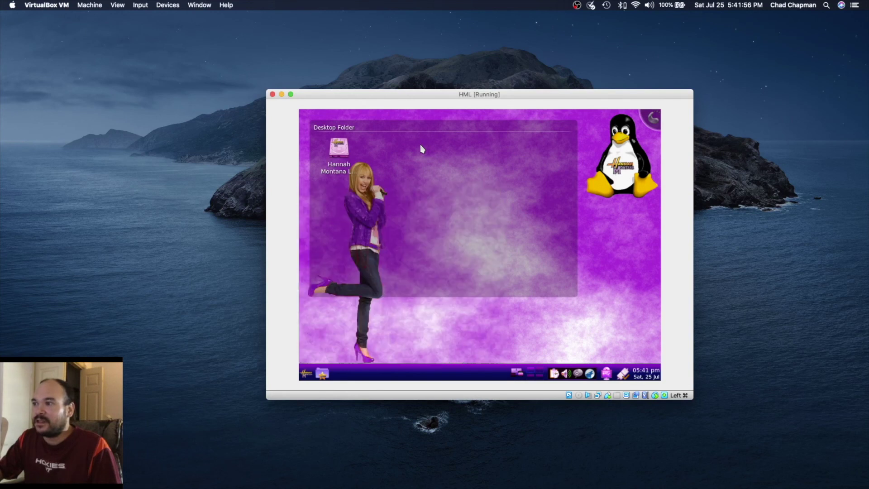
left_click(306, 374)
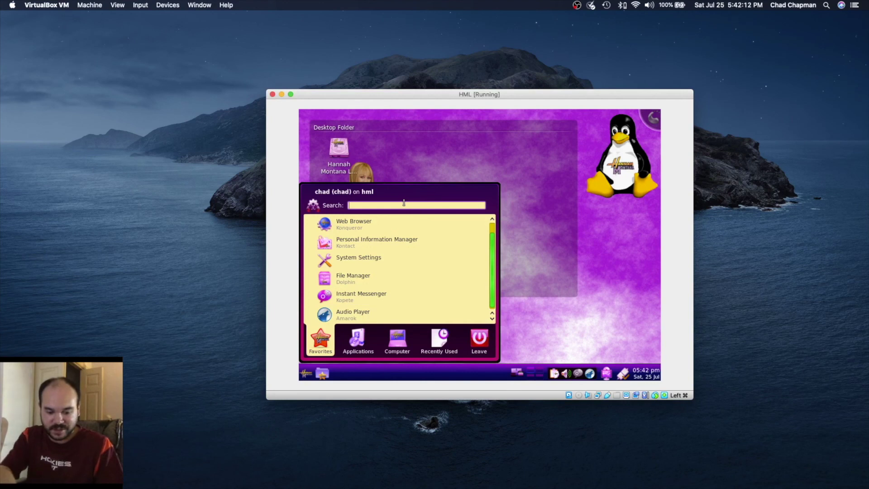
Search the launcher for 'themes', then for 'desktop'.
type("themes")
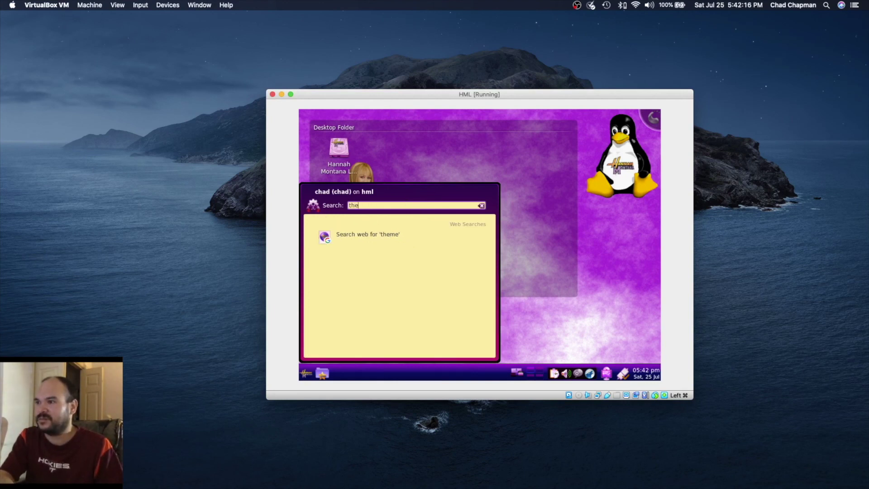
key("BackSpace")
key("BackSpace")
key("BackSpace")
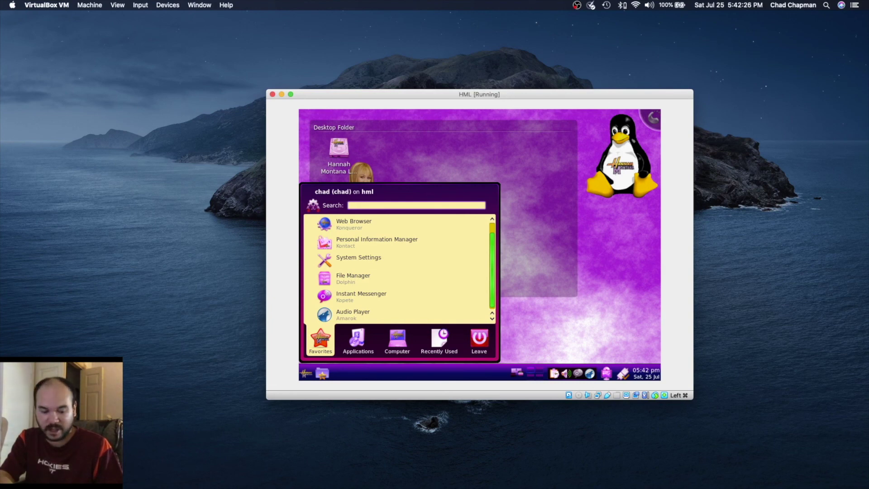
type("esktop")
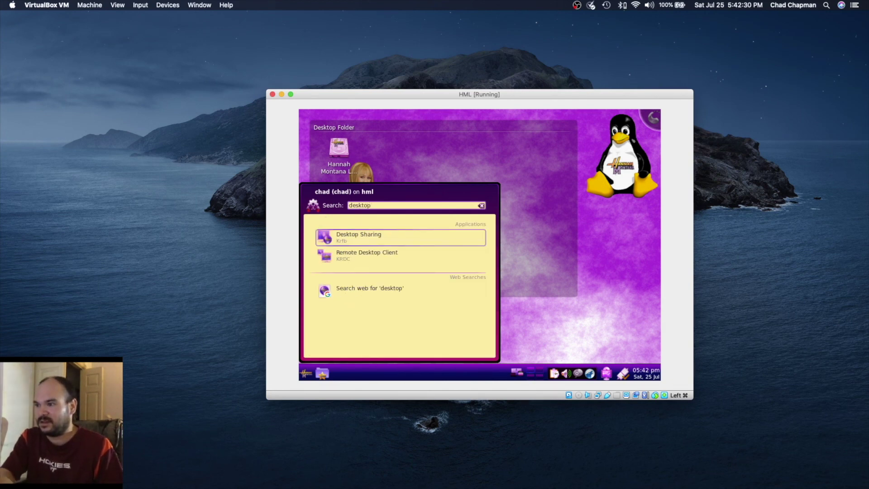
key("BackSpace")
key("BackSpace")
key("BackSpace")
key("BackSpace")
key("BackSpace")
key("BackSpace")
key("BackSpace")
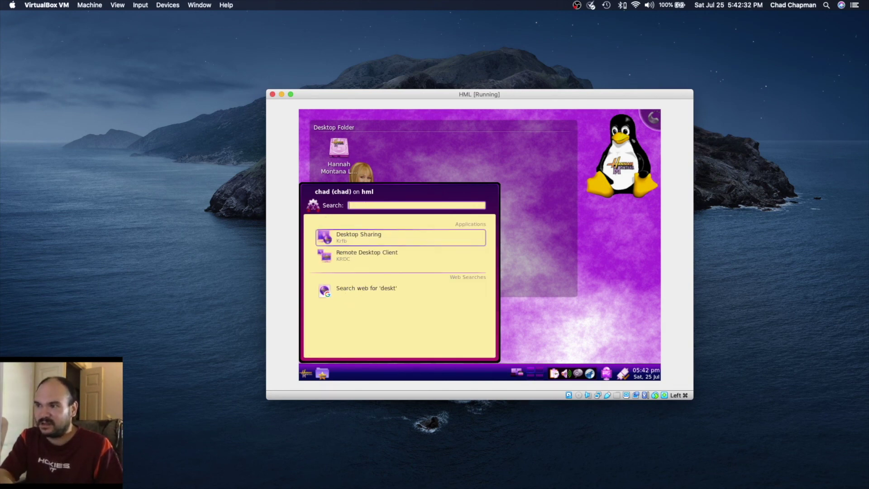
Search for 'appearance', fixing the misspellings, then dismiss the launcher search.
type("apparance")
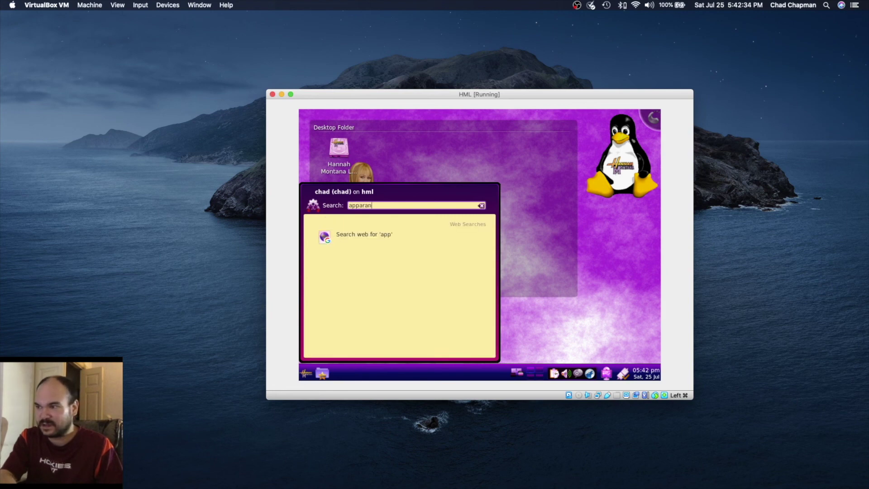
key("BackSpace")
key("BackSpace")
key("BackSpace")
key("BackSpace")
key("BackSpace")
key("BackSpace")
key("BackSpace")
key("BackSpace")
key("BackSpace")
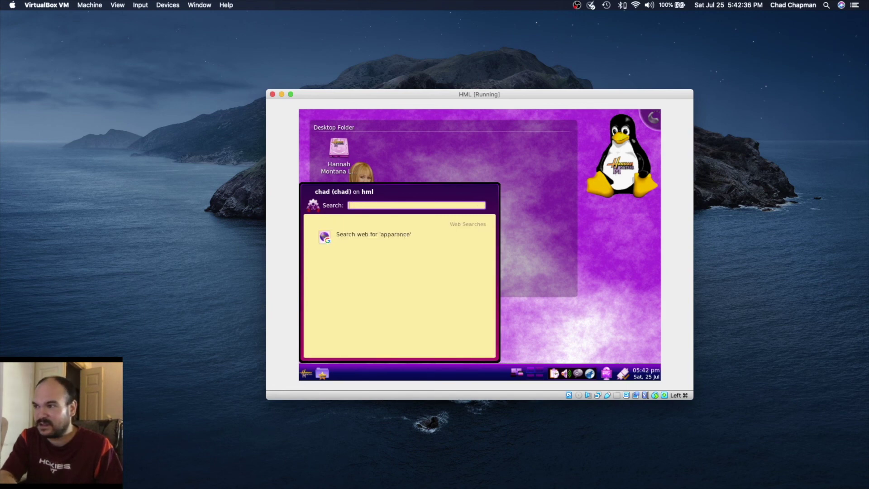
type("apperan")
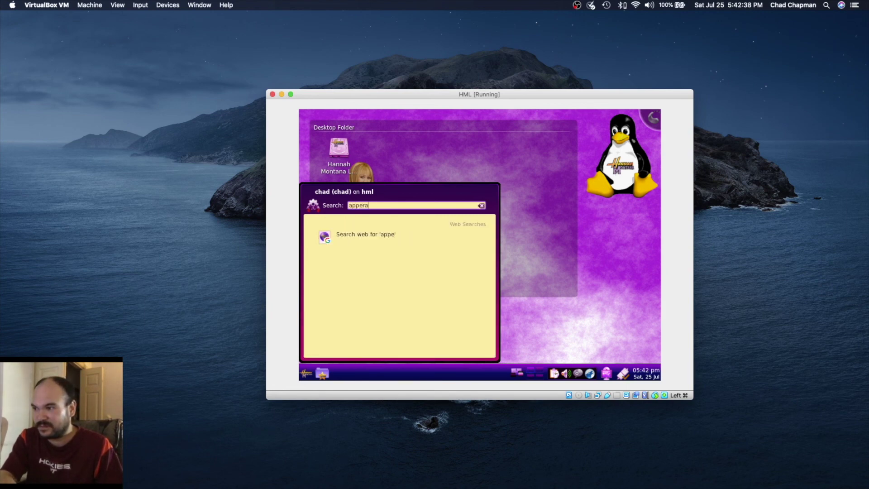
key("BackSpace")
type("arance")
left_click(544, 200)
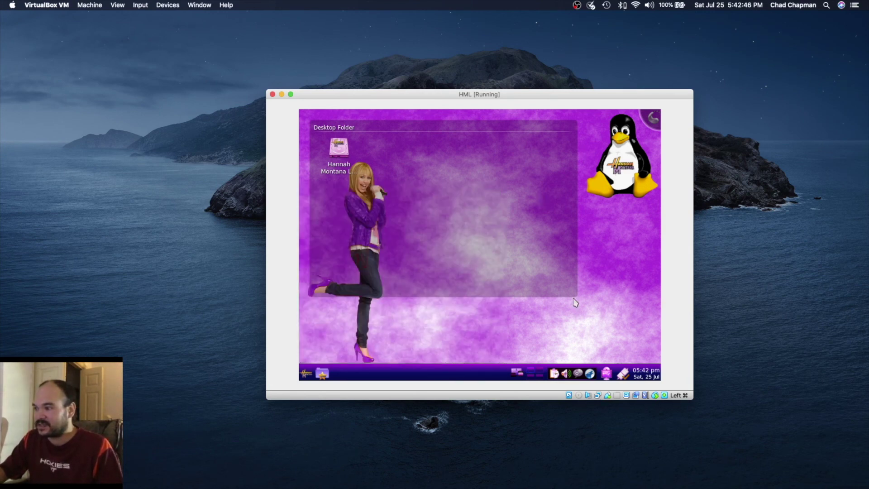
Launch Amarok from the panel and close its window again.
left_click(591, 374)
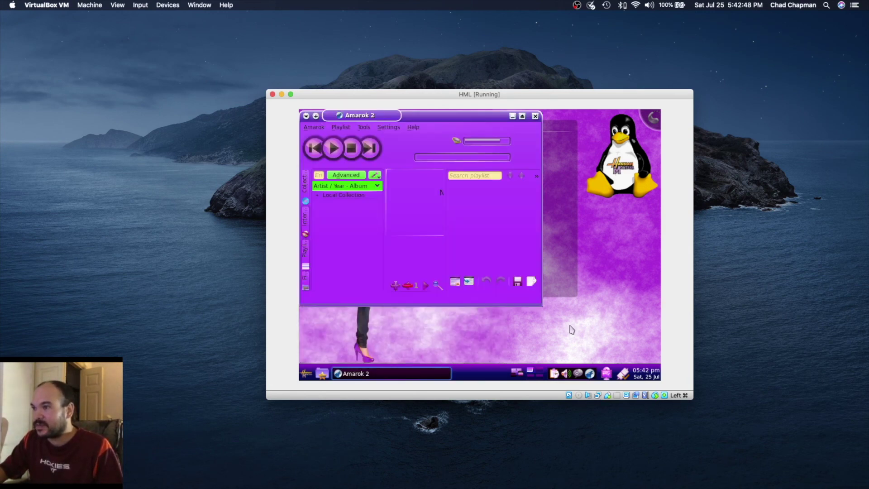
left_click(536, 117)
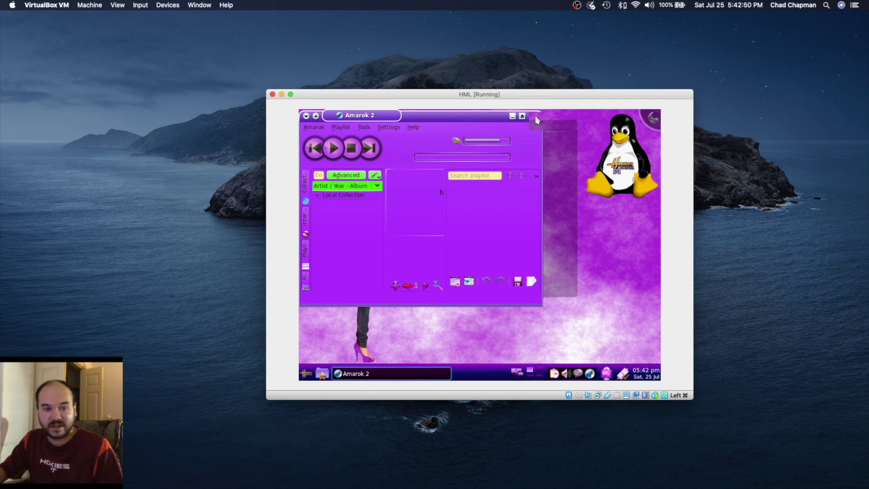